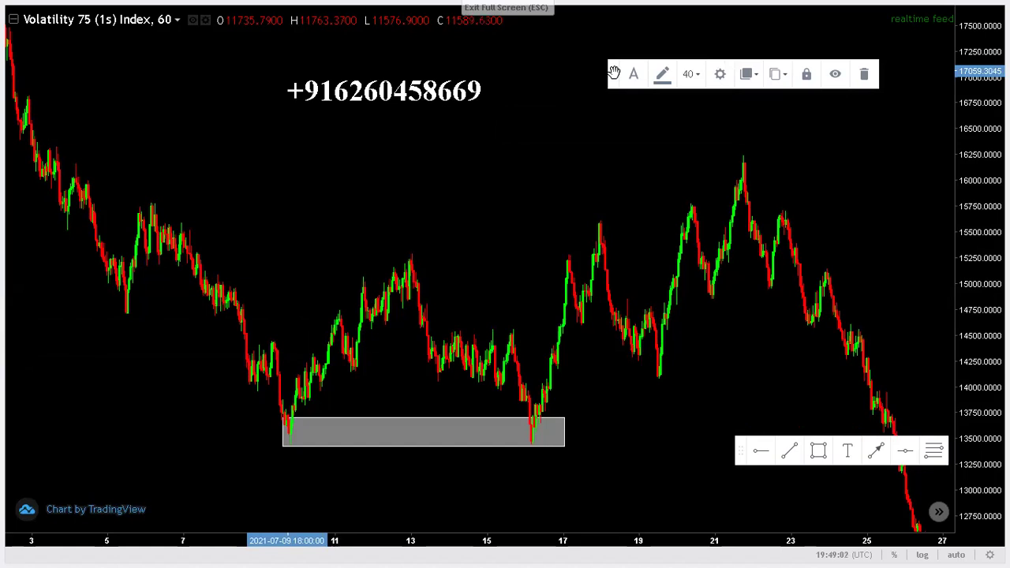
# Reposition the floating drawing options away from the text label and deselect the label
pyautogui.moveTo(614, 73); pyautogui.dragTo(677, 65)
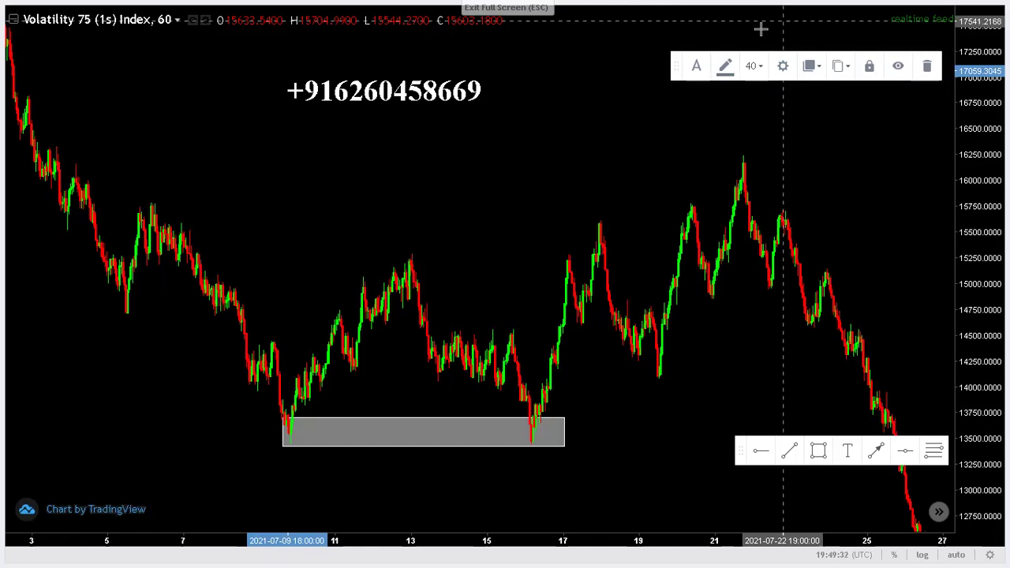
pyautogui.click(665, 112)
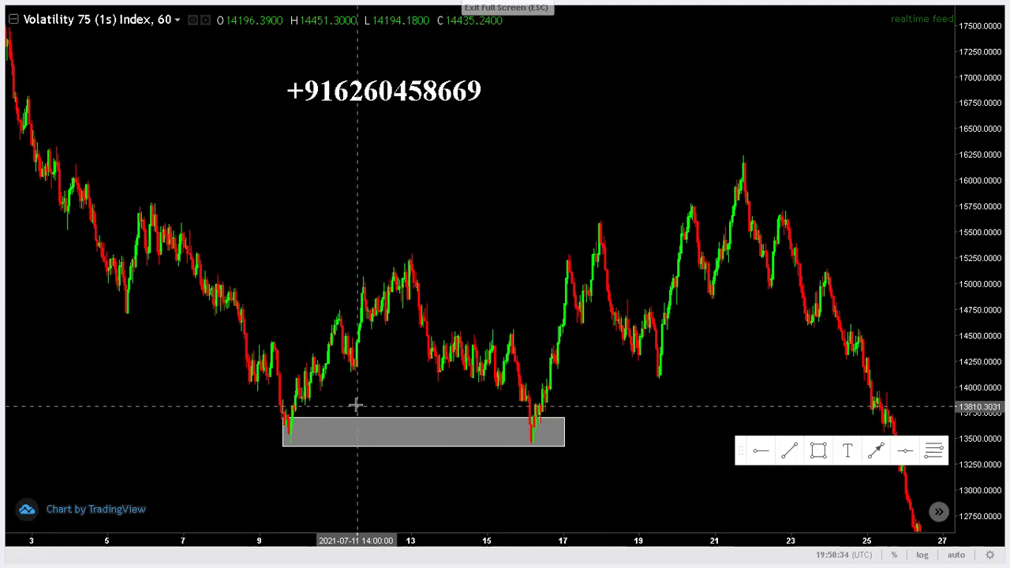
# Draw an arrow pointing at the second low in the lower support zone and delete it
pyautogui.click(877, 452)
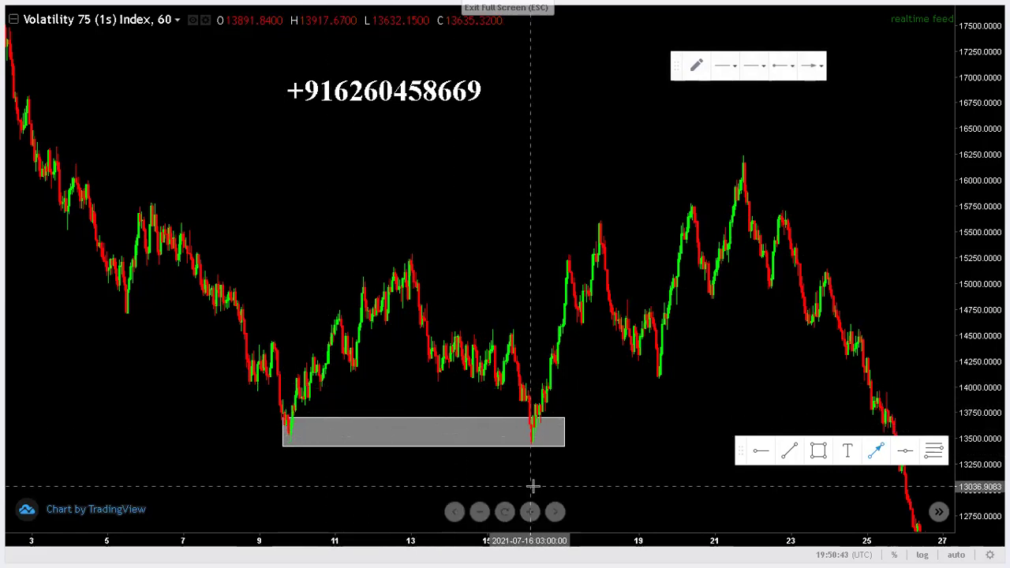
pyautogui.click(610, 492)
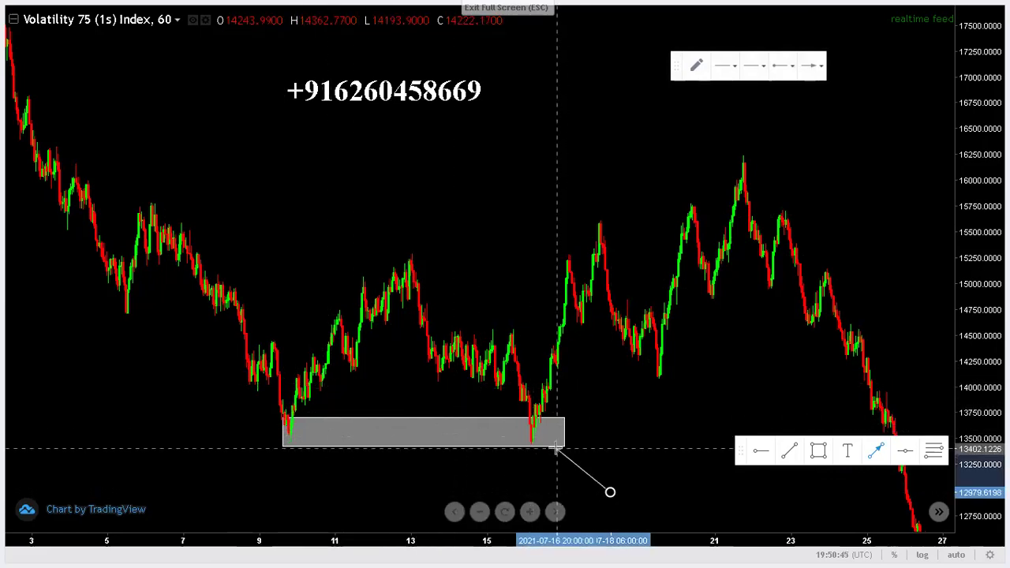
pyautogui.click(548, 451)
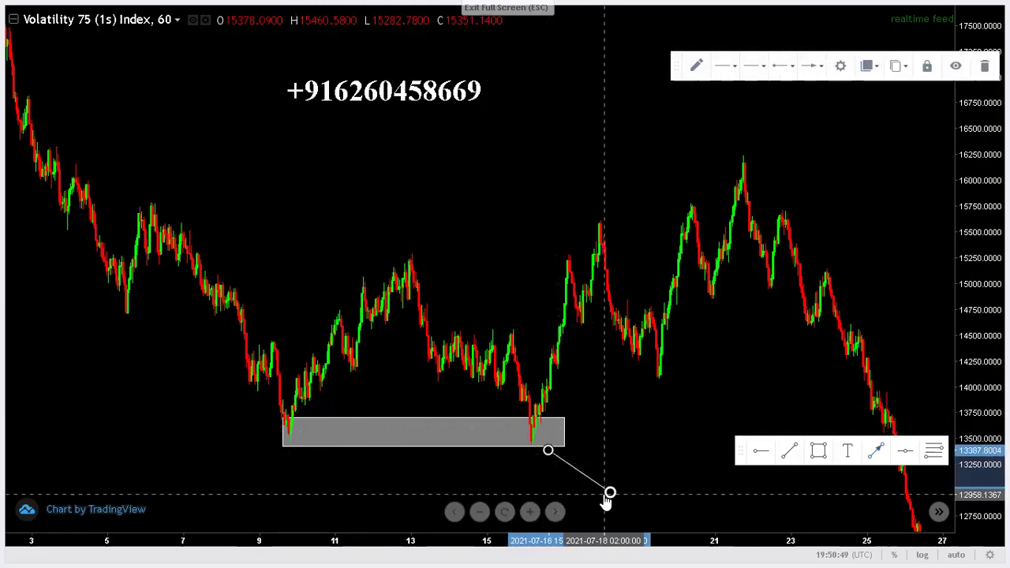
pyautogui.click(981, 68)
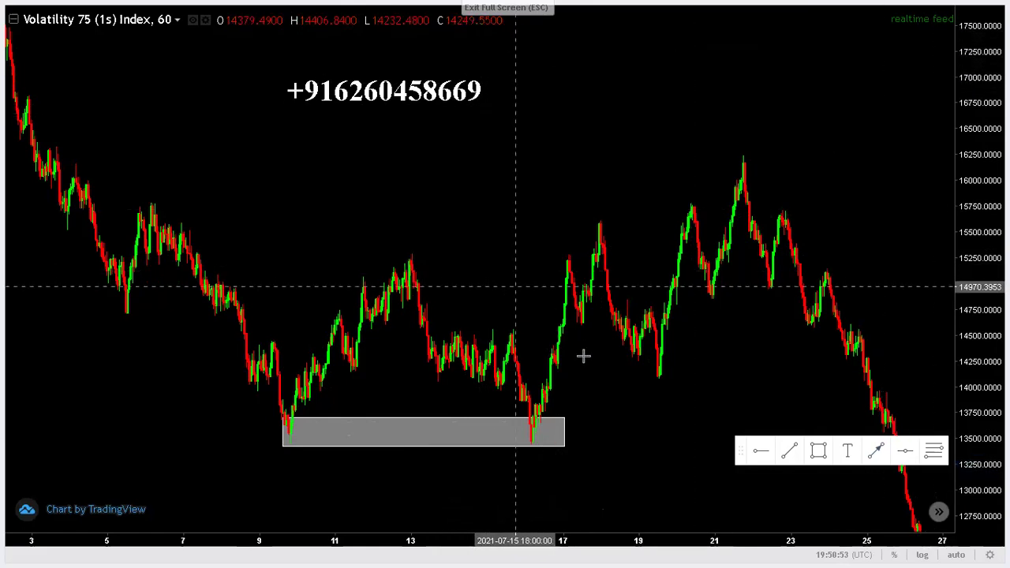
# Draw a rectangle marking the resistance zone from the July 12 peak to July 19, between about 15,278 and 15,085
pyautogui.click(819, 450)
pyautogui.click(819, 449)
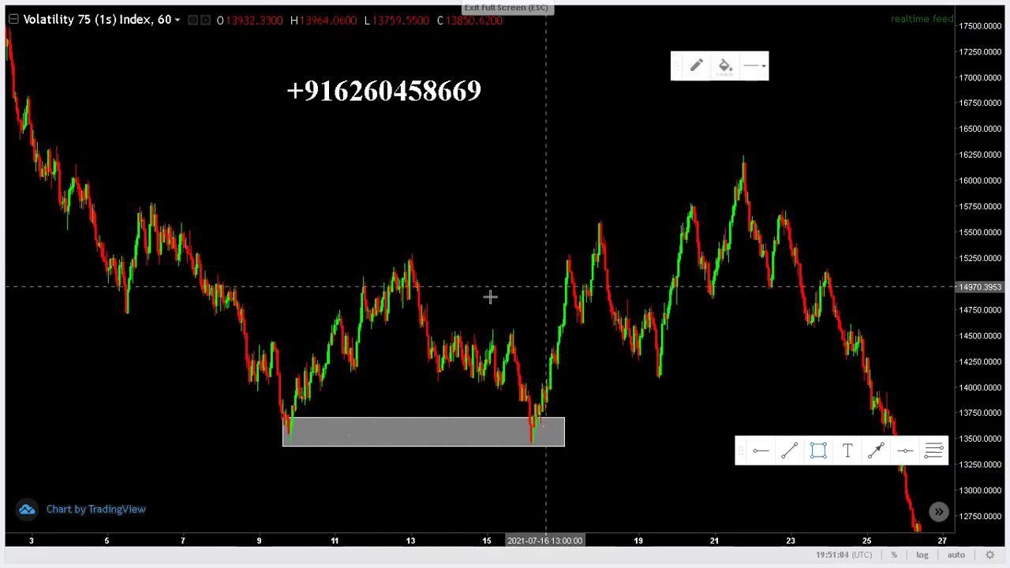
pyautogui.click(407, 255)
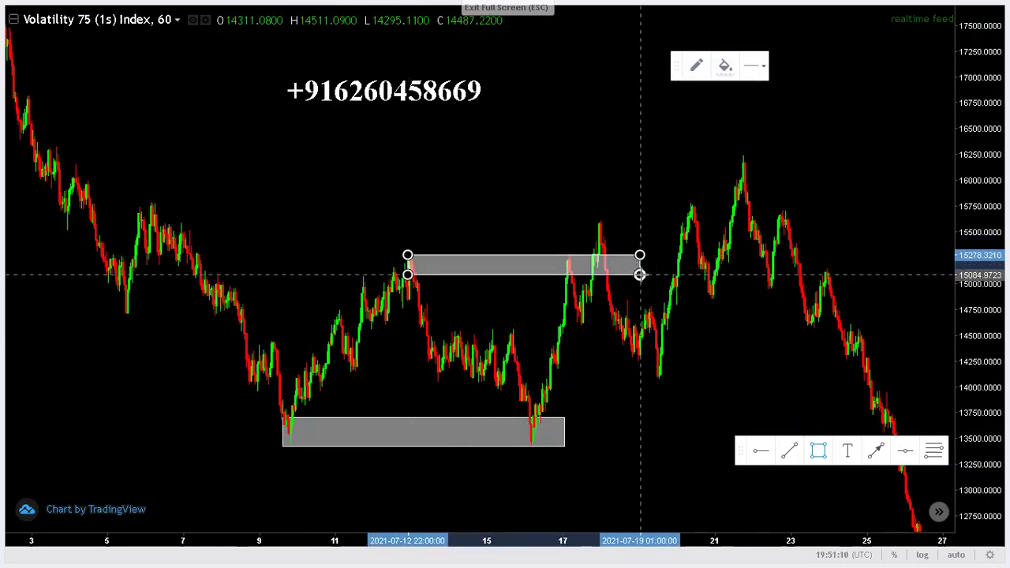
pyautogui.click(639, 275)
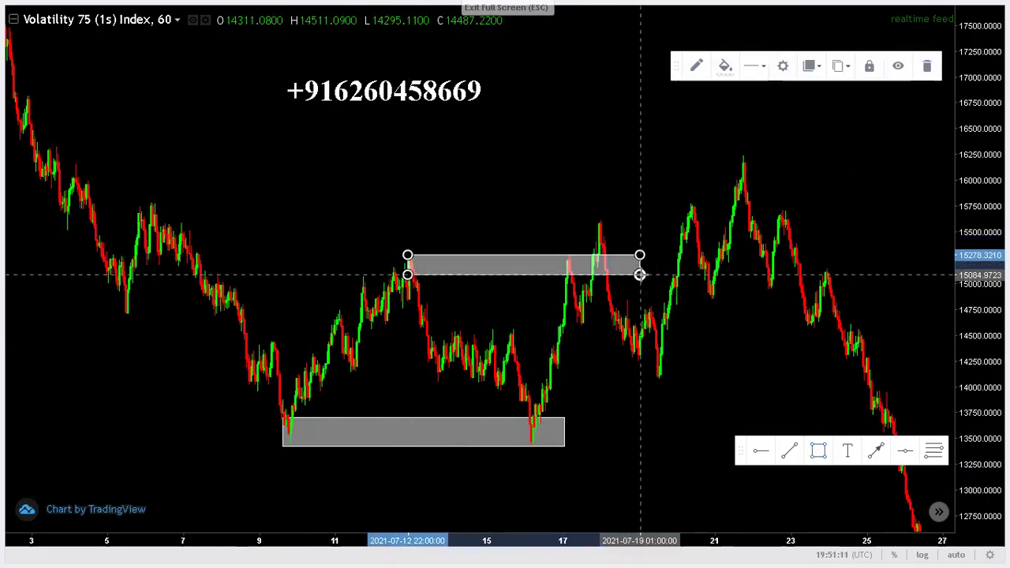
pyautogui.click(636, 206)
# Draw an arrow from about 16,000 down to the peak where the upper zone starts, and adjust its tip to about 15,357
pyautogui.click(875, 451)
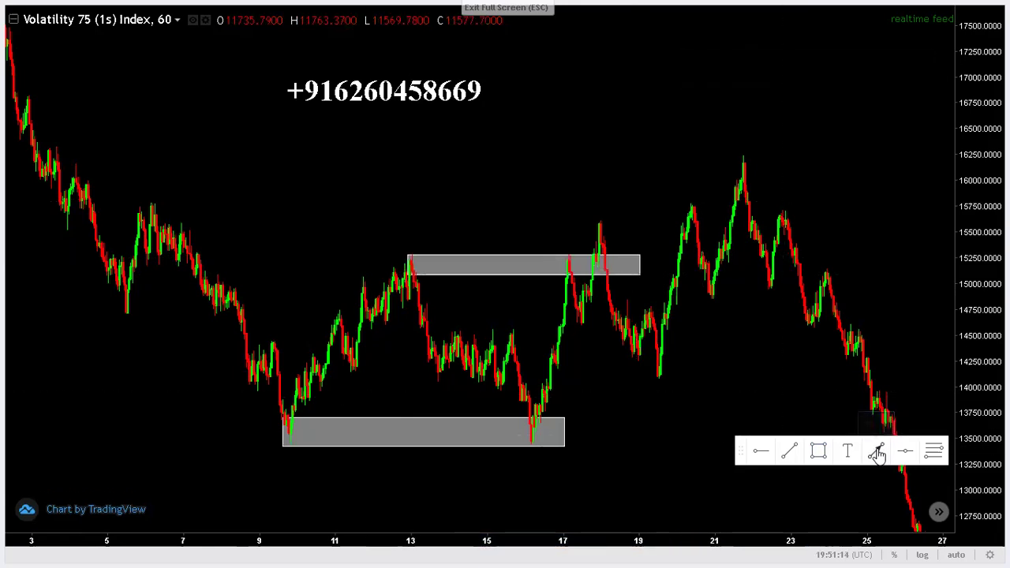
pyautogui.moveTo(452, 180); pyautogui.dragTo(413, 239)
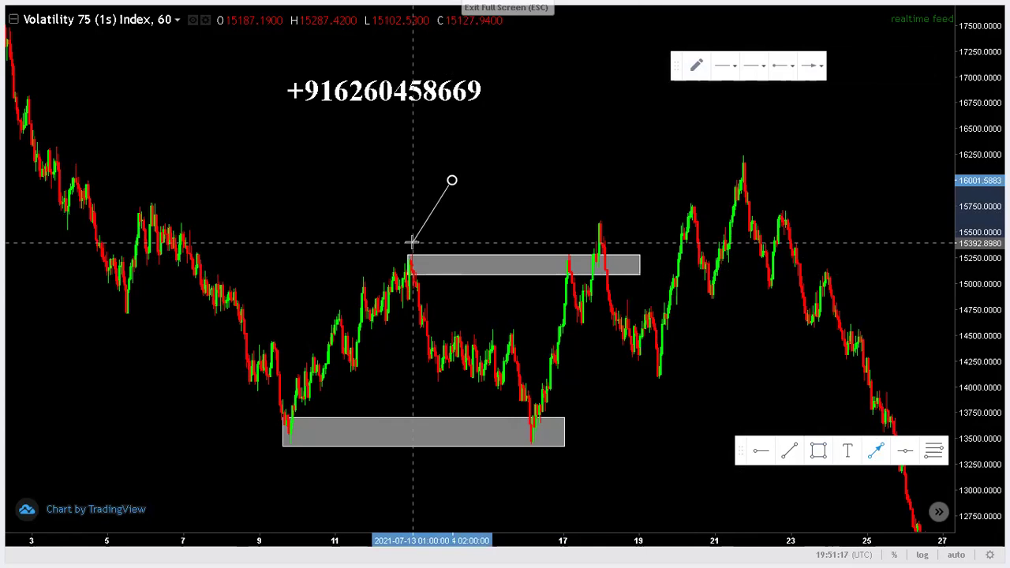
pyautogui.click(471, 221)
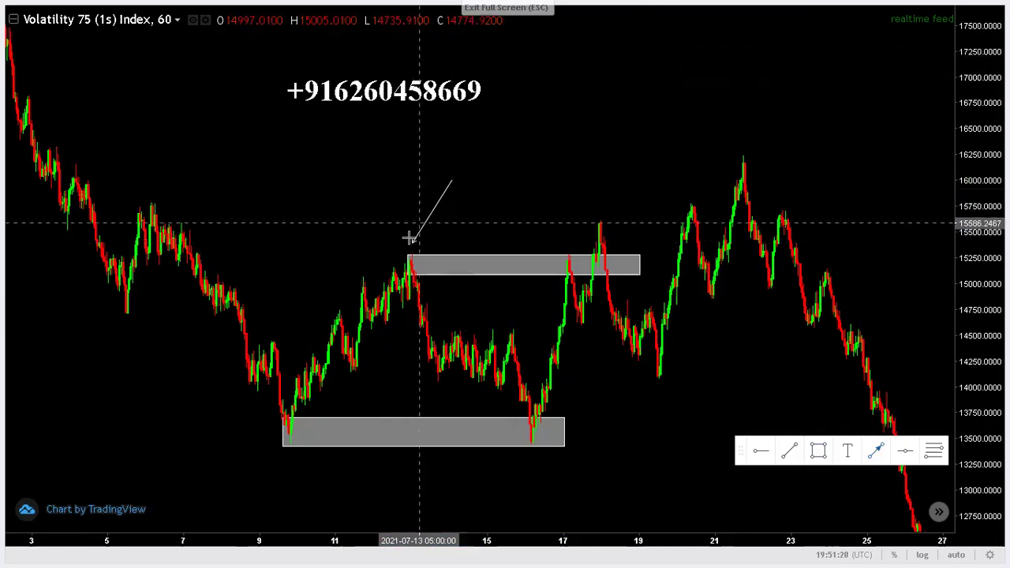
pyautogui.moveTo(411, 239); pyautogui.dragTo(416, 248)
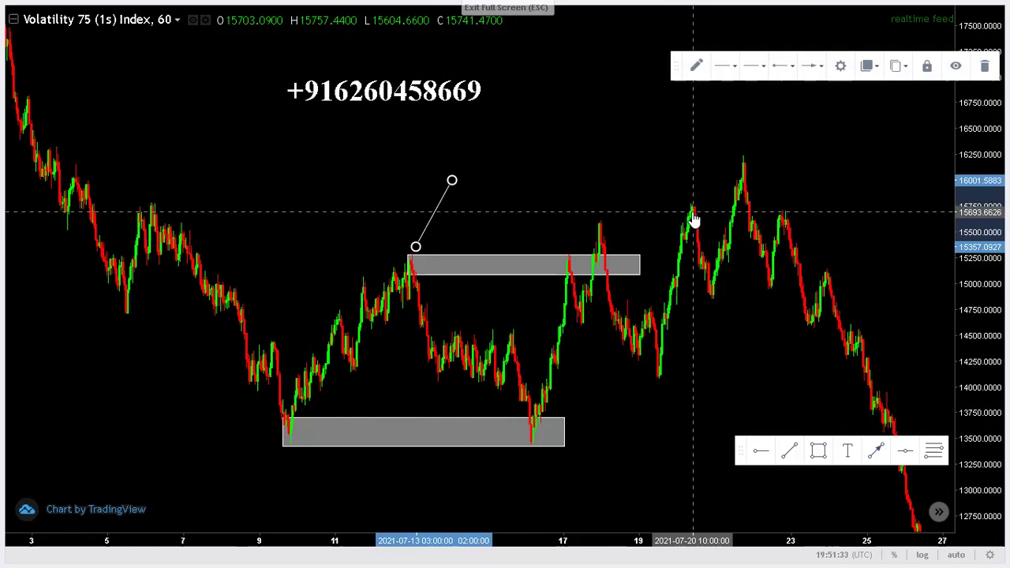
pyautogui.click(476, 205)
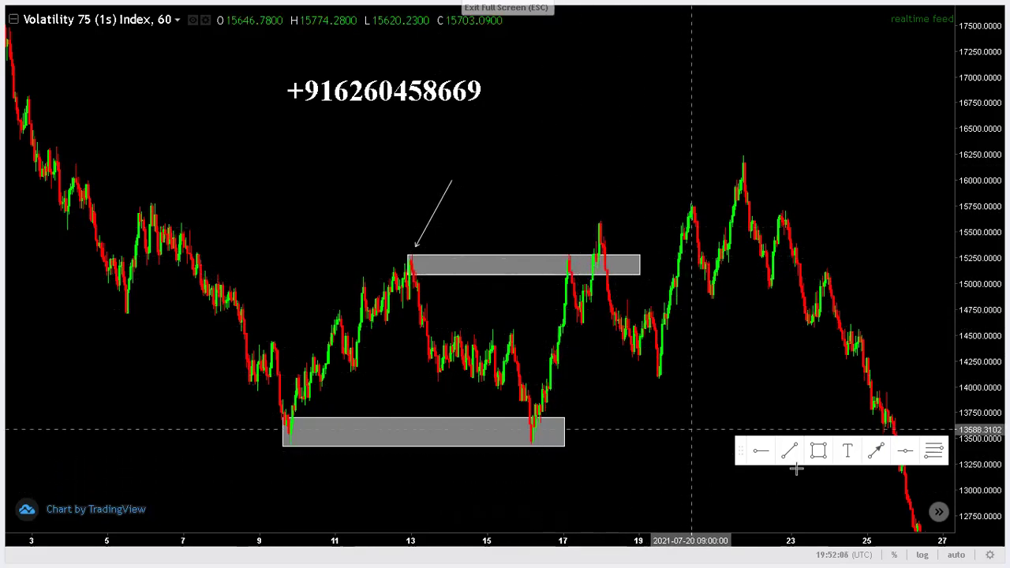
# Draw a second arrow from about 16,066 down to the smaller peak just before the upper zone, ending at about 15,293
pyautogui.click(878, 450)
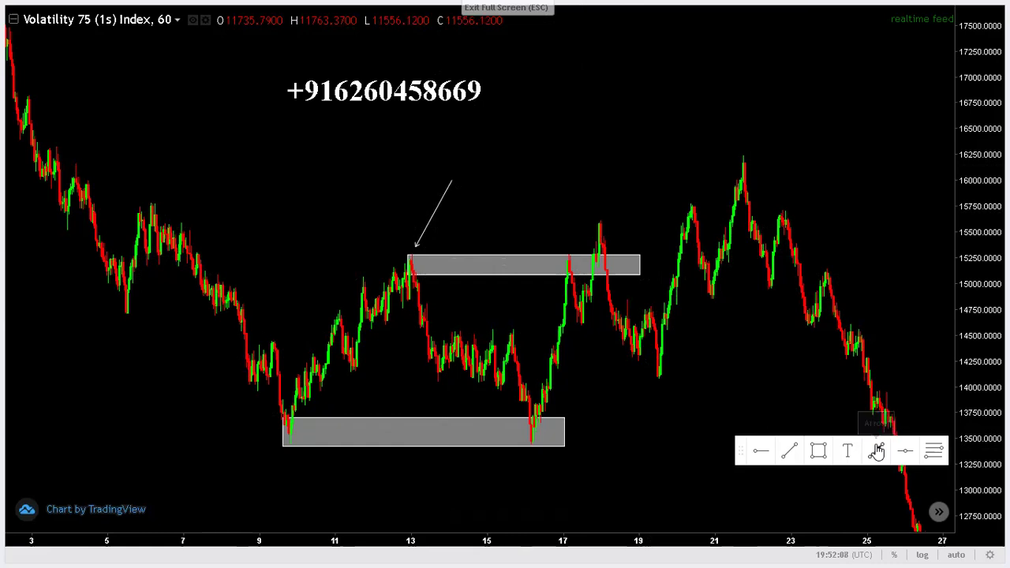
pyautogui.click(338, 173)
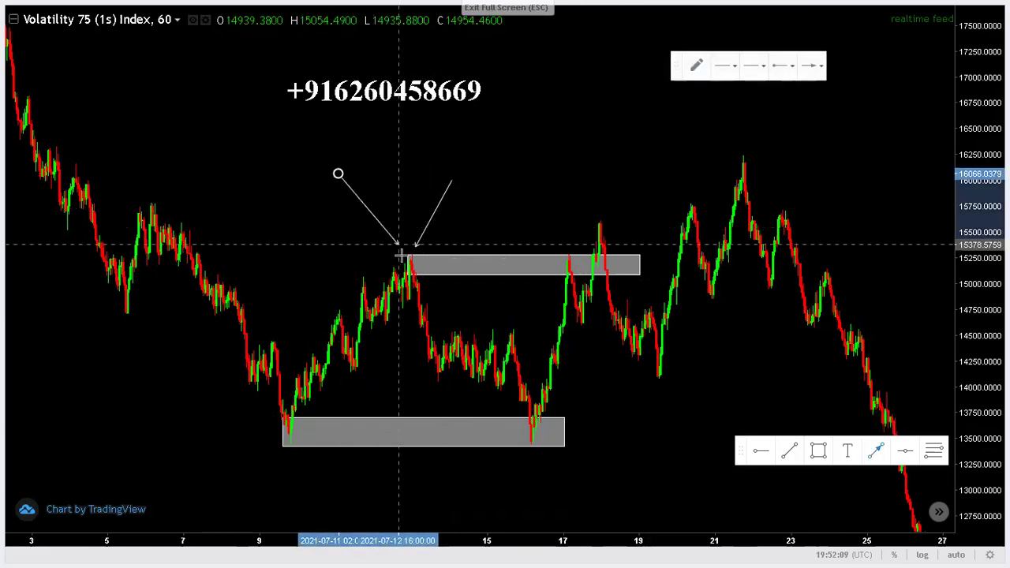
pyautogui.click(388, 253)
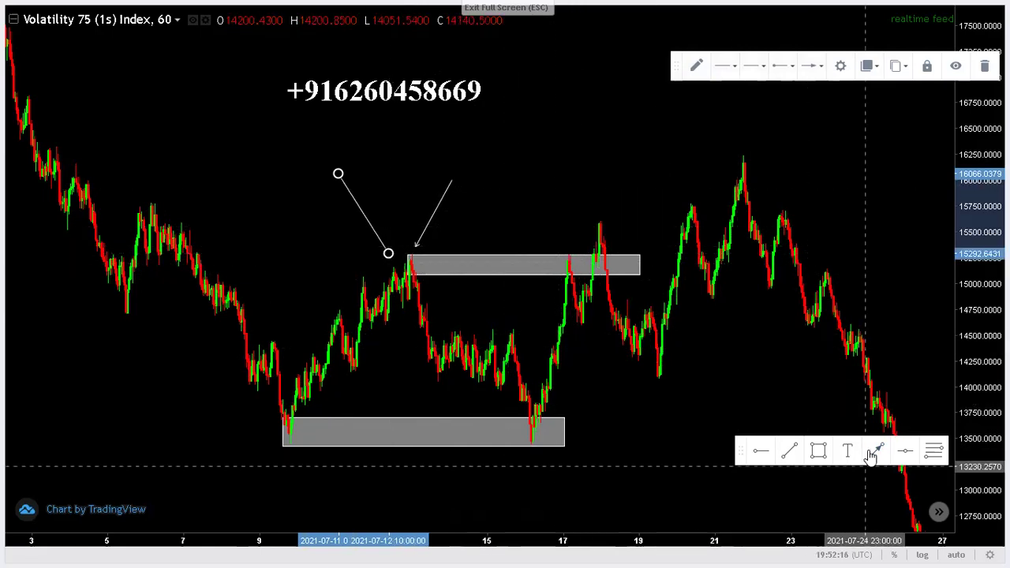
# Draw a rising arrow from about 13,588 to the July 22 low near 14,913 and delete it
pyautogui.click(809, 456)
pyautogui.click(619, 429)
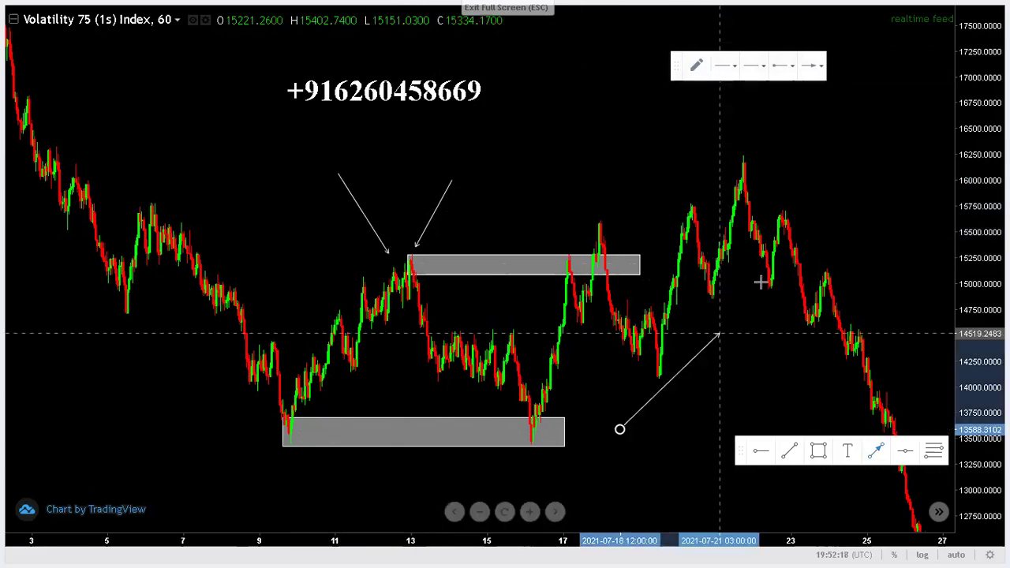
pyautogui.click(755, 293)
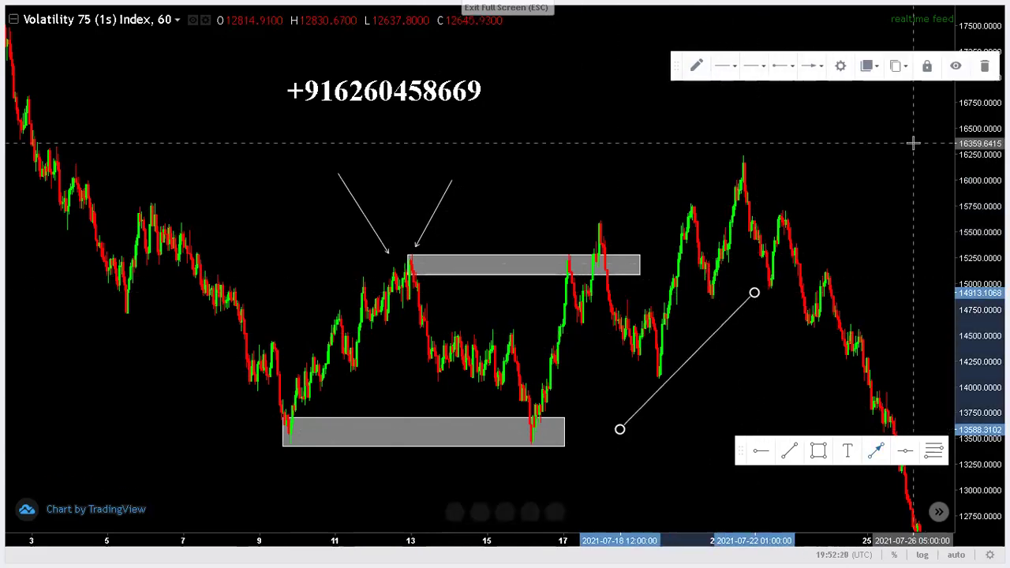
pyautogui.click(984, 67)
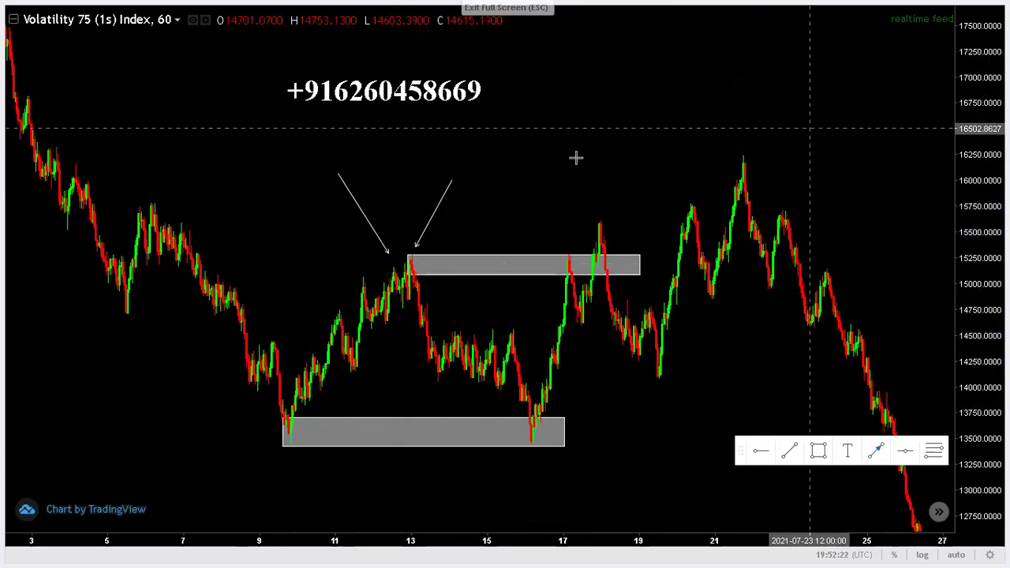
# Delete both arrows pointing at the peaks around the start of the upper zone
pyautogui.click(380, 240)
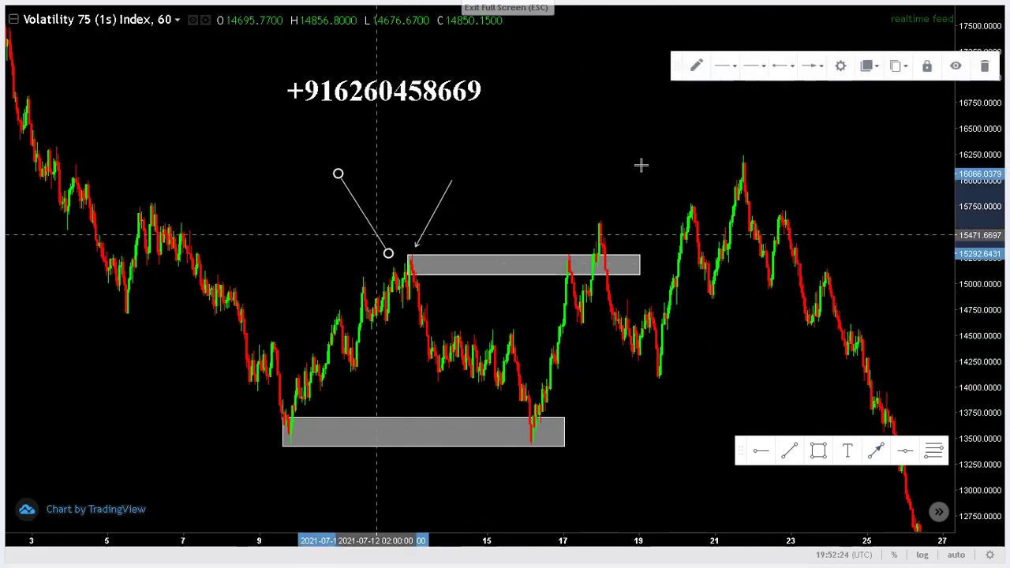
pyautogui.click(984, 67)
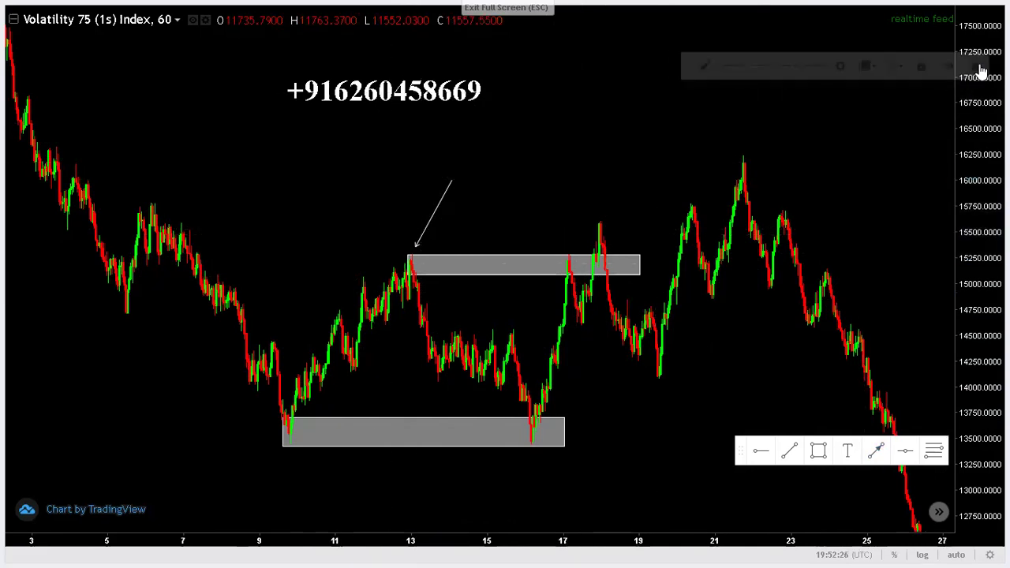
pyautogui.click(442, 203)
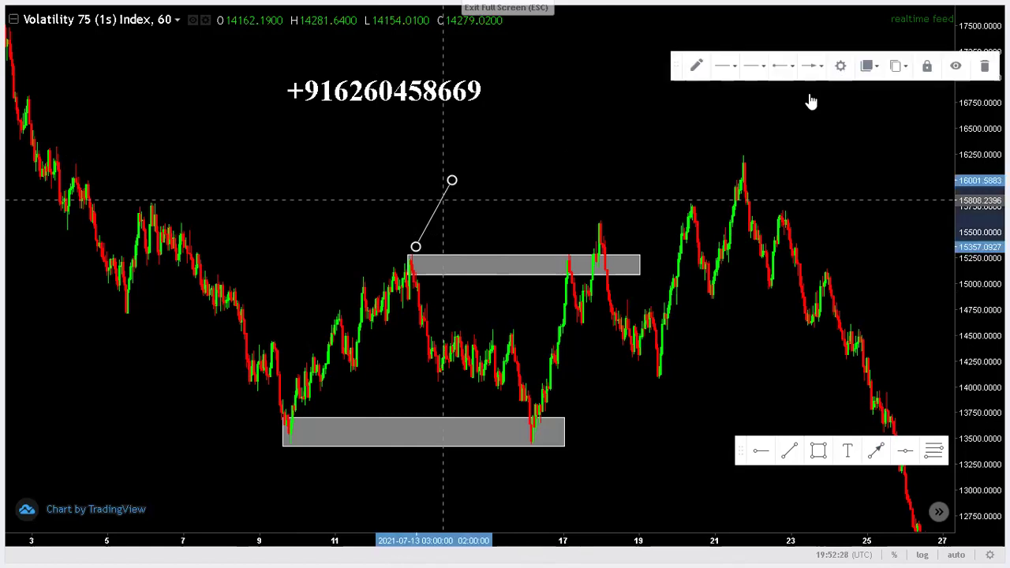
pyautogui.click(985, 67)
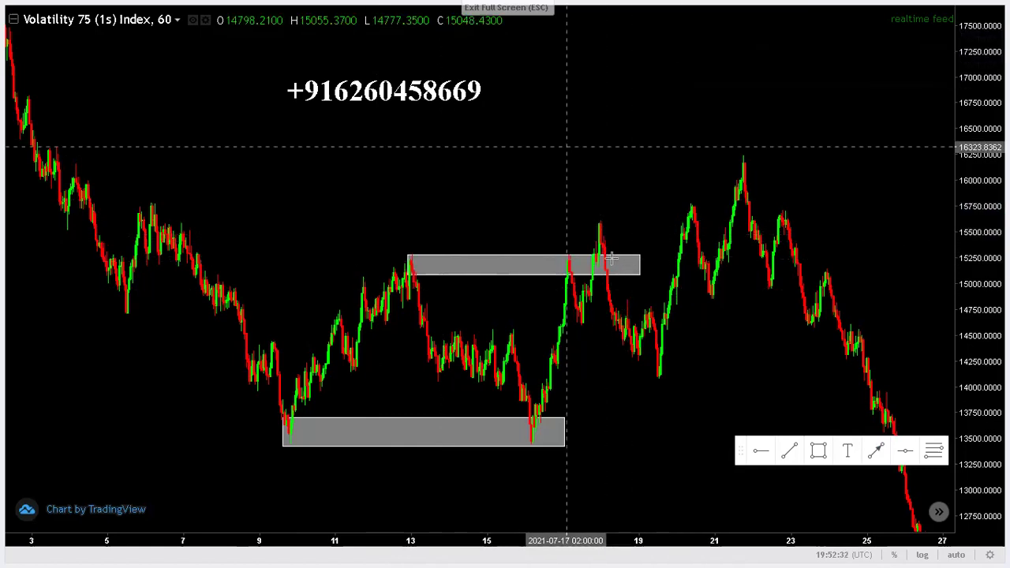
# Change the chart style from candles to a line and return the chart to full screen
pyautogui.click(495, 262)
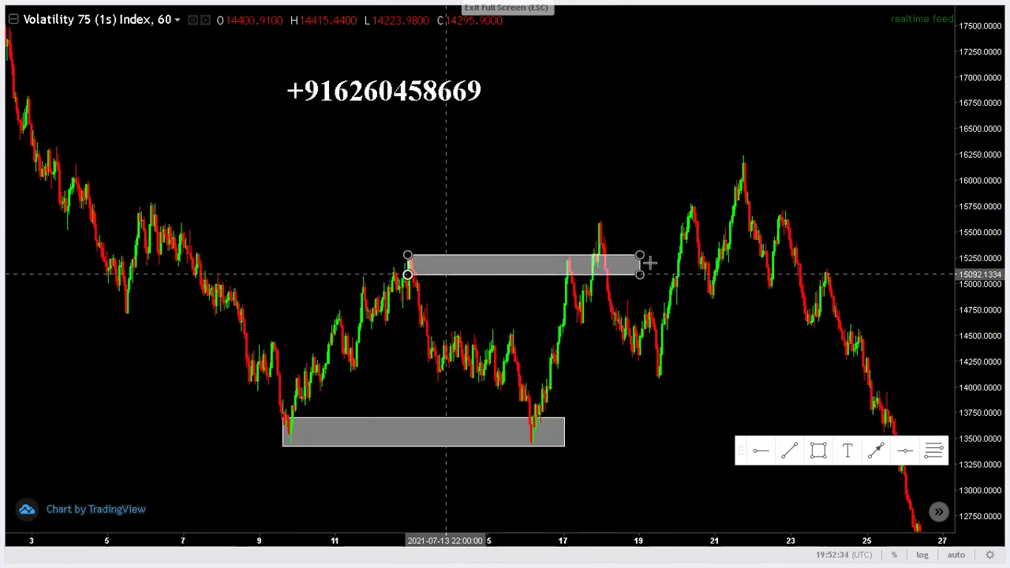
pyautogui.click(933, 452)
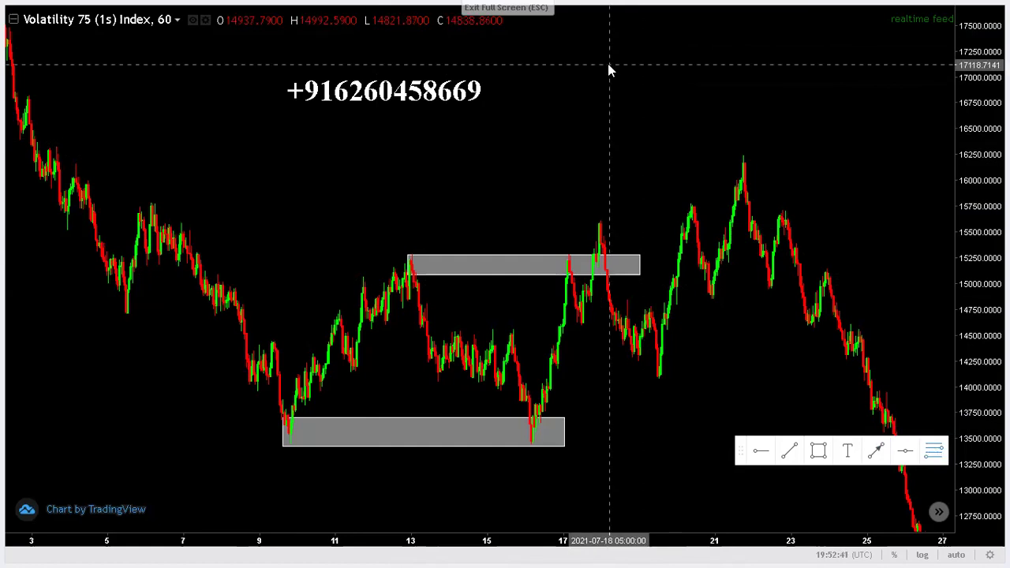
pyautogui.press('Escape')
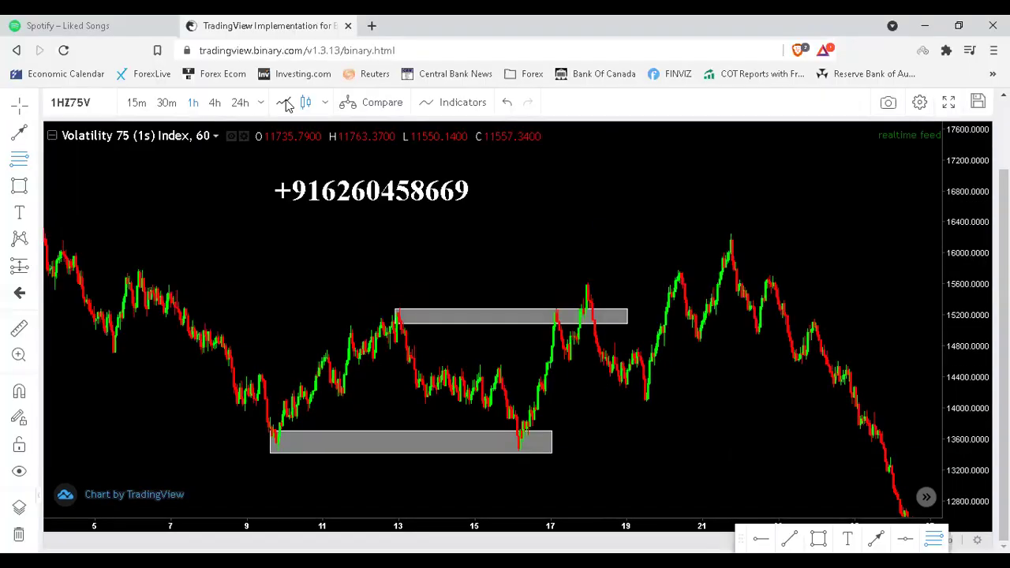
pyautogui.click(286, 104)
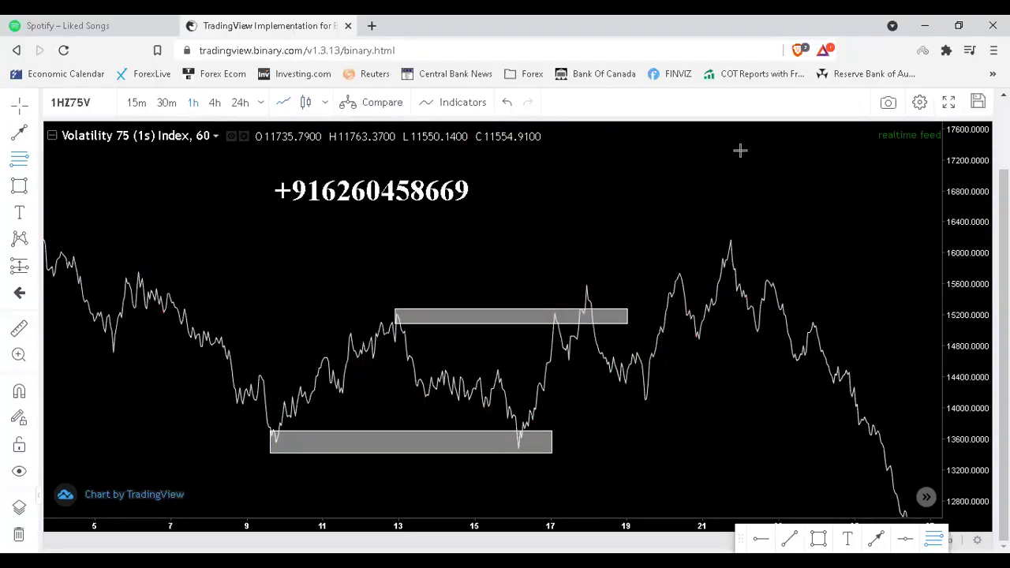
pyautogui.click(948, 104)
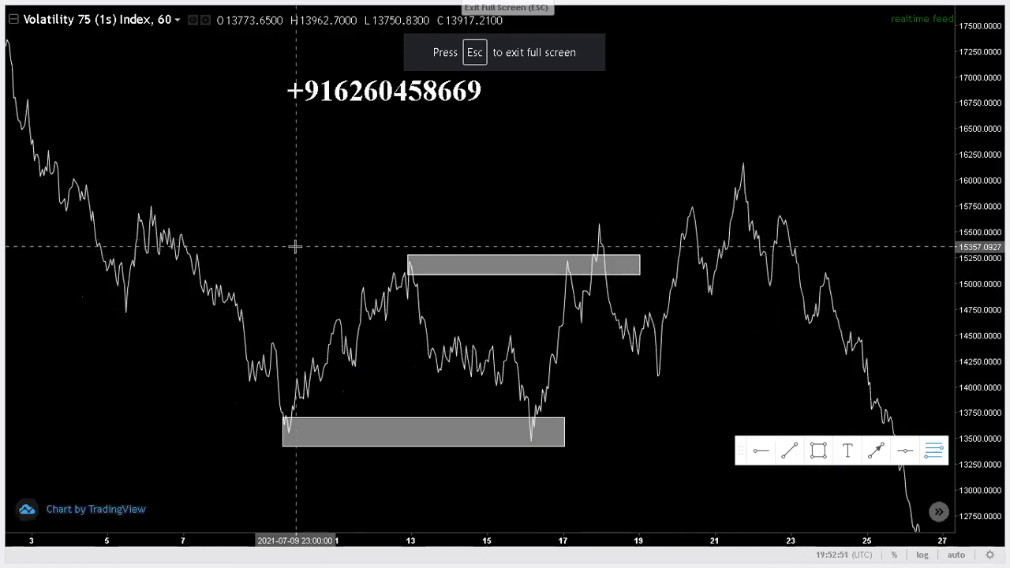
# Draw a Fibonacci retracement from the July 16 low at 13473.7332 up to the swing-high level at 15579.0856
pyautogui.hotkey('alt', 'f')
pyautogui.click(531, 441)
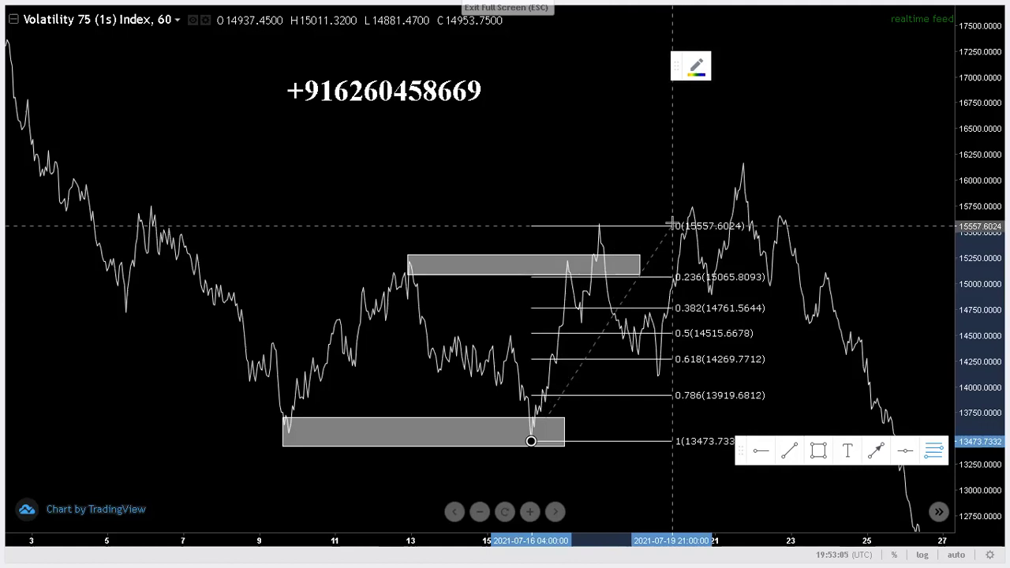
pyautogui.click(673, 224)
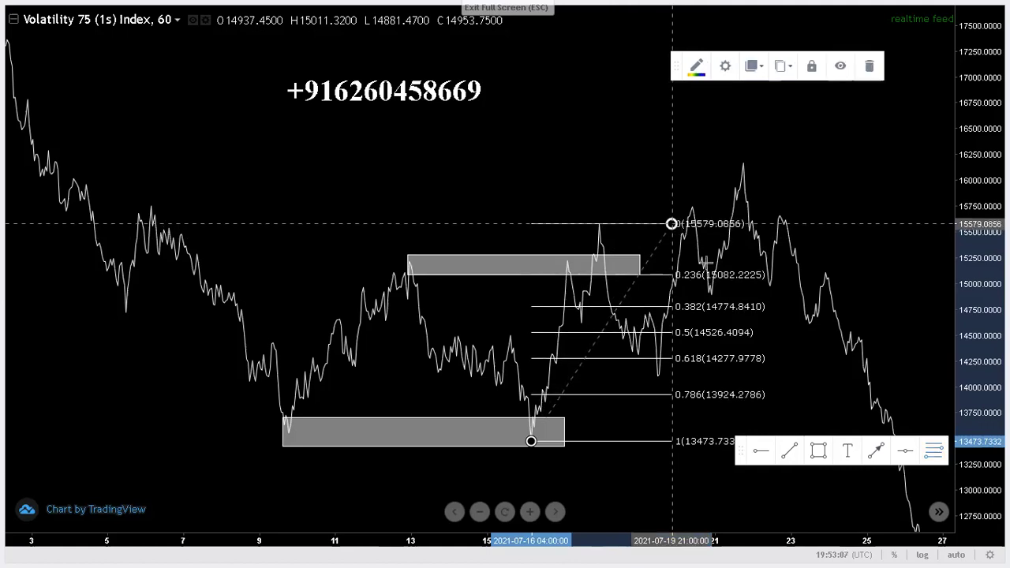
pyautogui.click(801, 348)
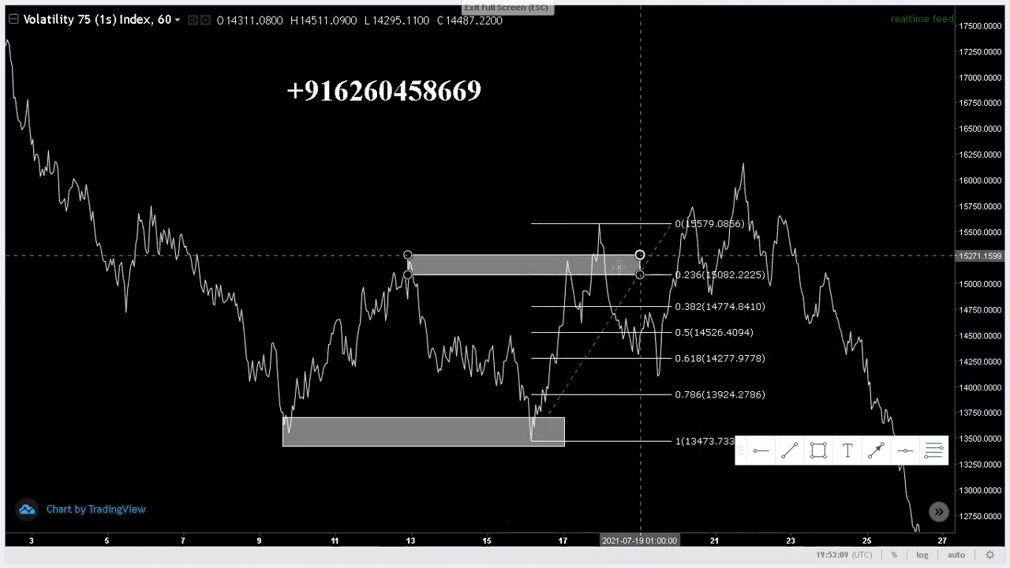
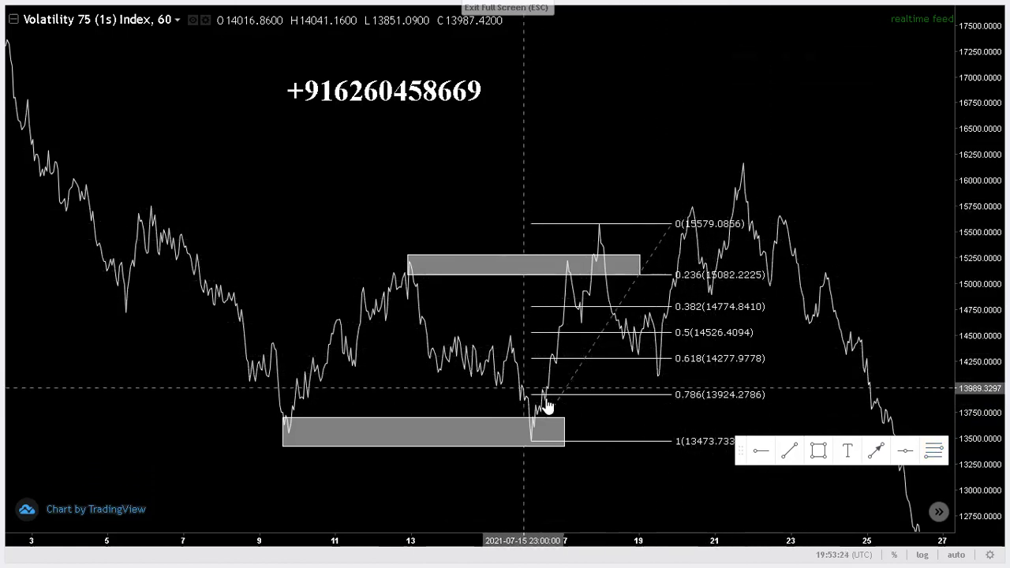
# Change the chart style from line back to candles and return the chart to full screen
pyautogui.click(662, 396)
pyautogui.click(631, 199)
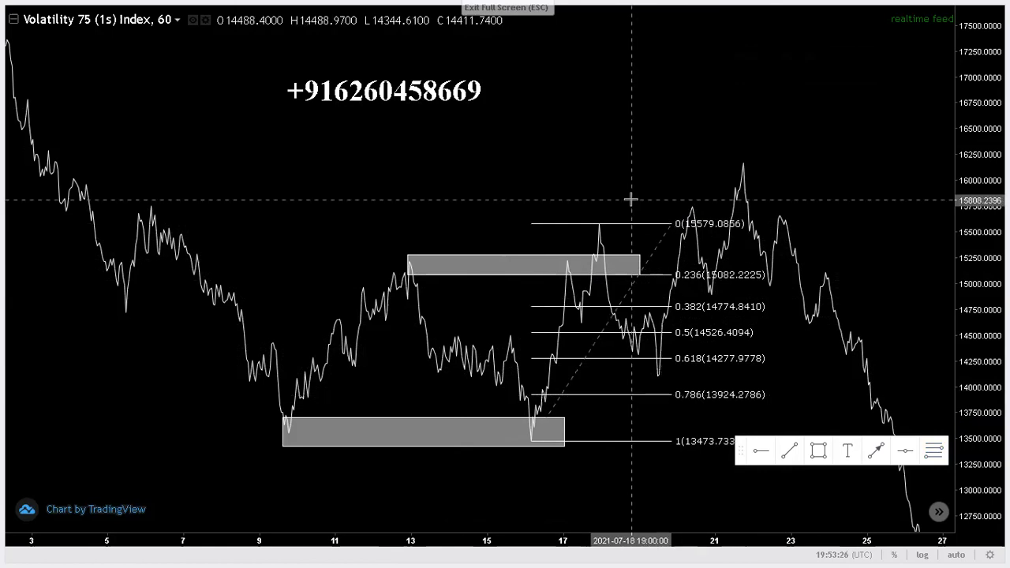
pyautogui.press('Escape')
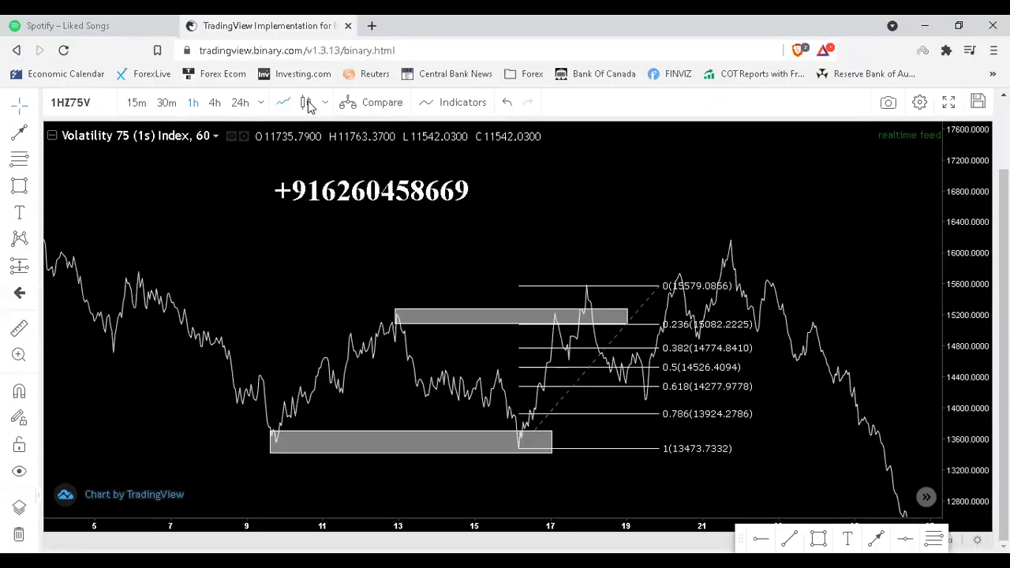
pyautogui.click(947, 105)
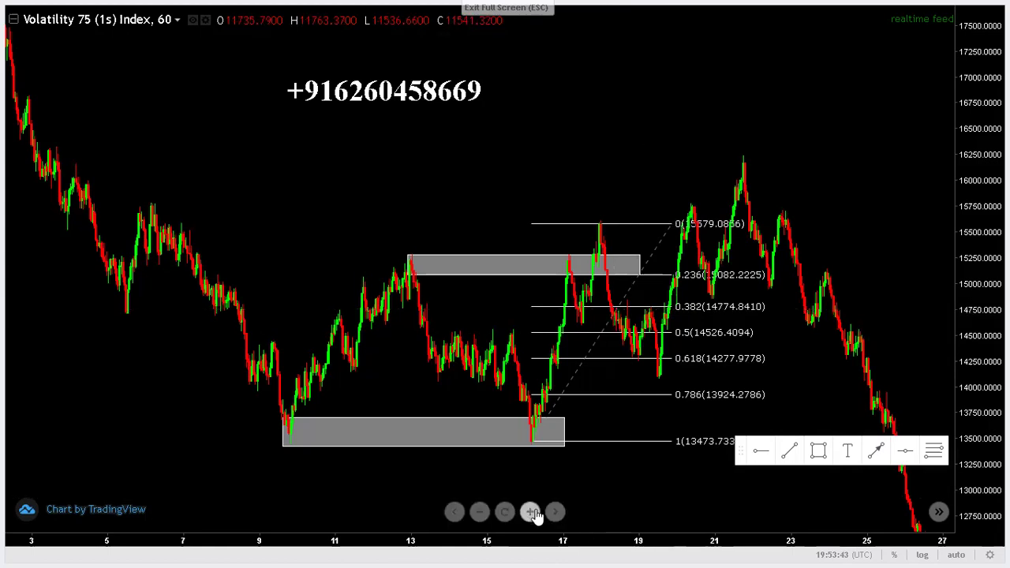
# Examine the July 18–19 pullback up close against the 0.5 and 0.618 Fibonacci retracement levels
pyautogui.click(533, 512)
pyautogui.click(532, 513)
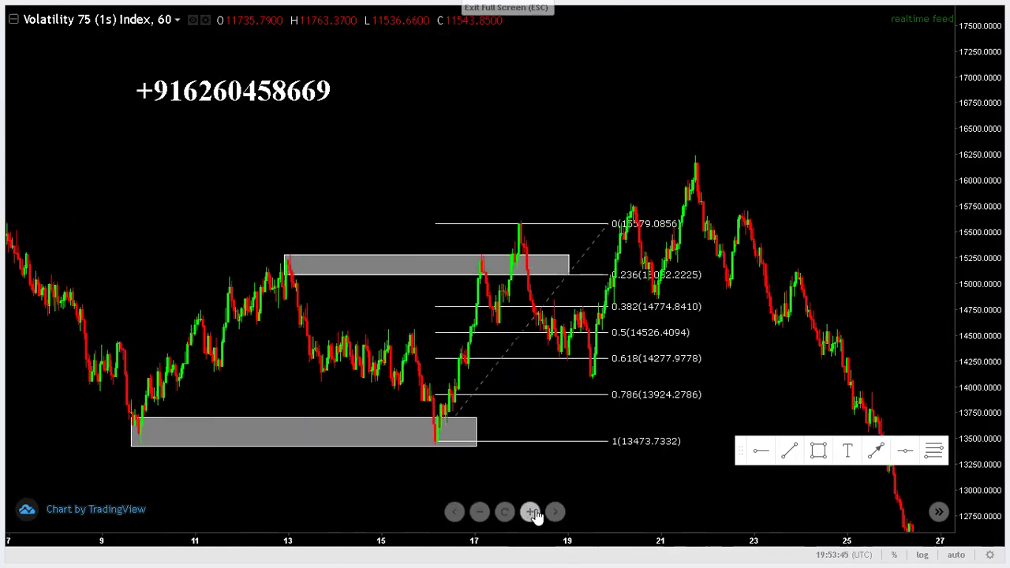
pyautogui.click(533, 512)
pyautogui.click(532, 512)
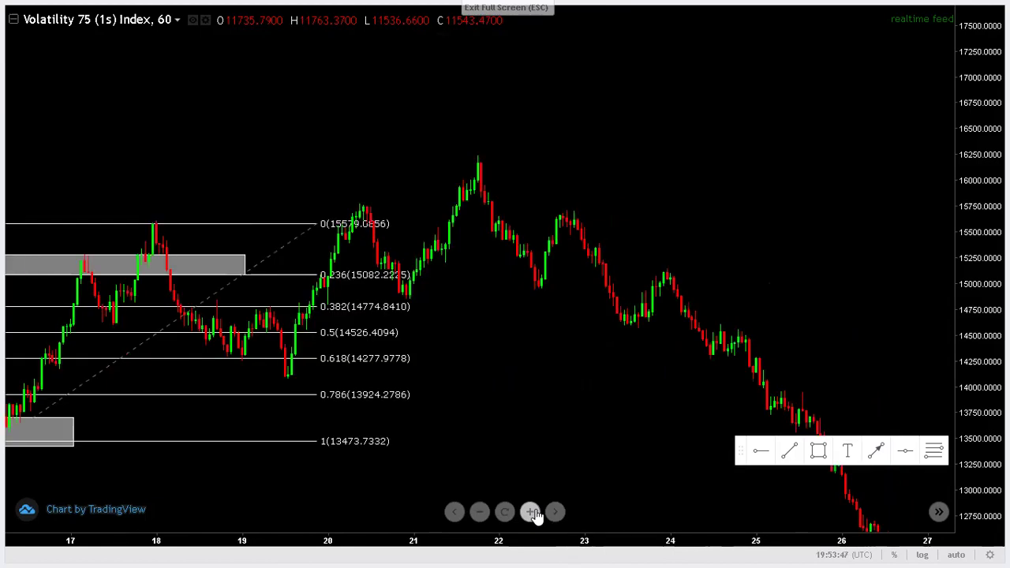
pyautogui.click(532, 512)
pyautogui.moveTo(423, 352); pyautogui.dragTo(729, 386)
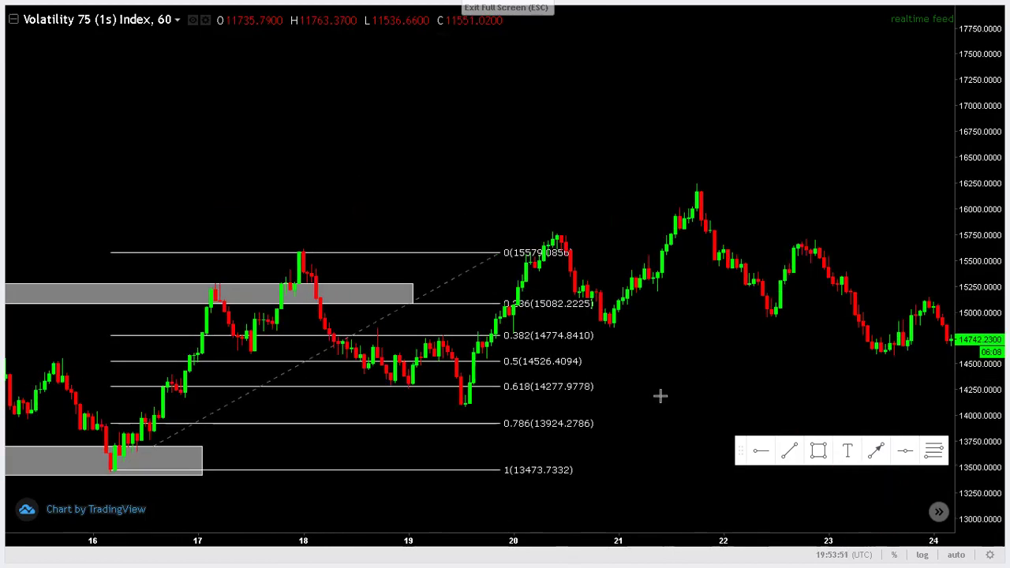
pyautogui.moveTo(676, 353); pyautogui.dragTo(765, 241)
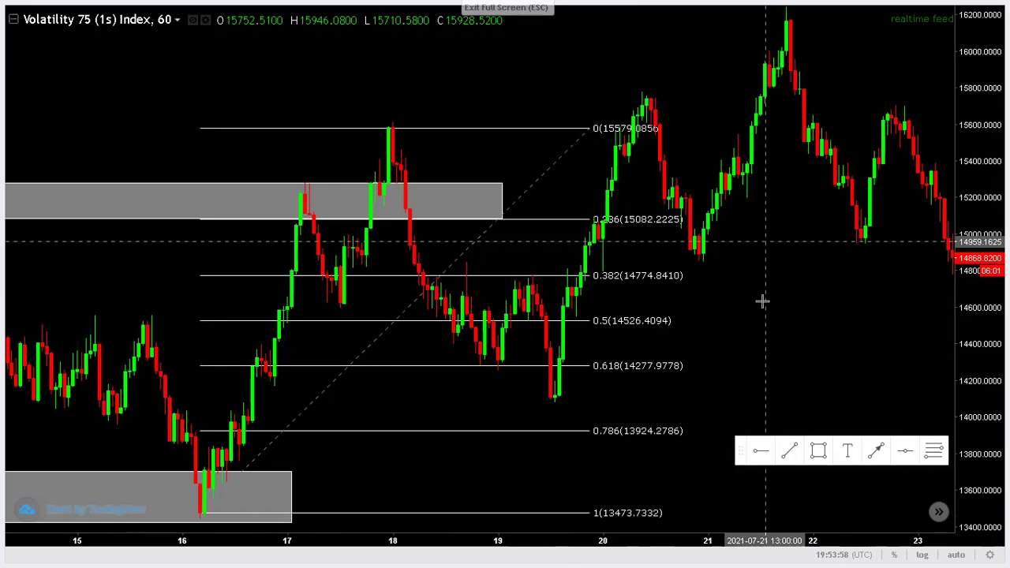
pyautogui.moveTo(755, 327); pyautogui.dragTo(764, 277)
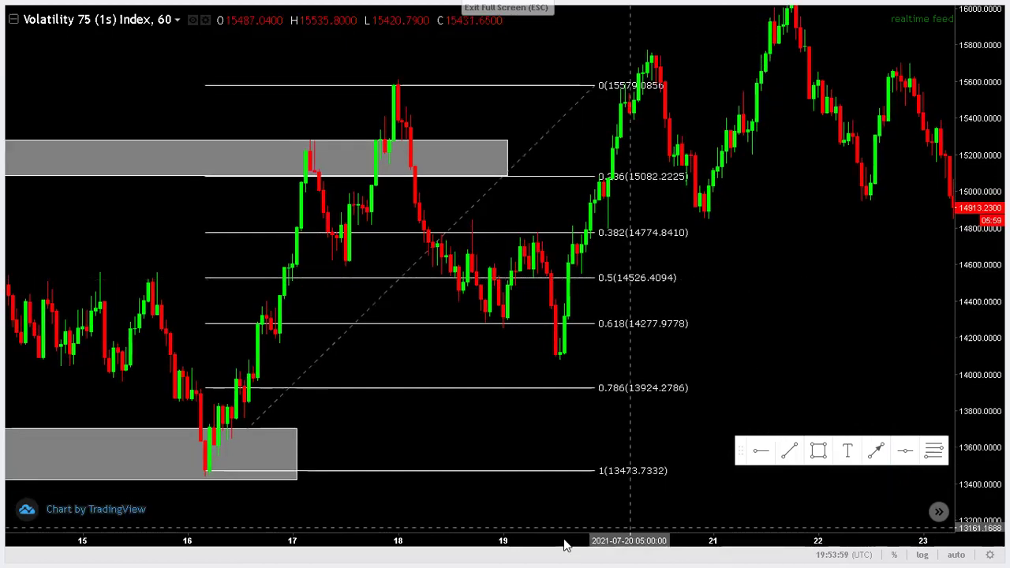
pyautogui.click(530, 513)
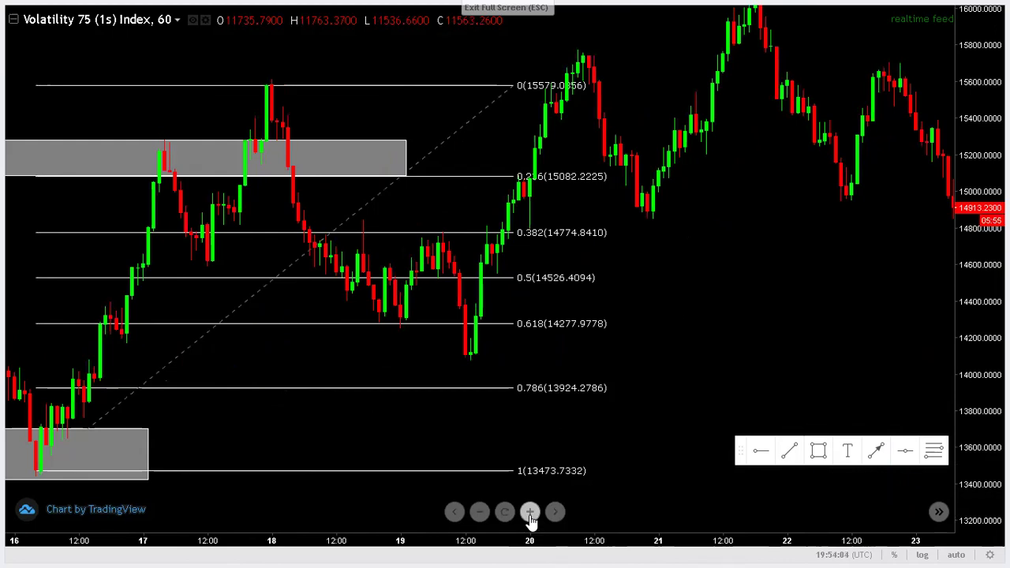
pyautogui.click(529, 513)
pyautogui.moveTo(428, 361); pyautogui.dragTo(677, 395)
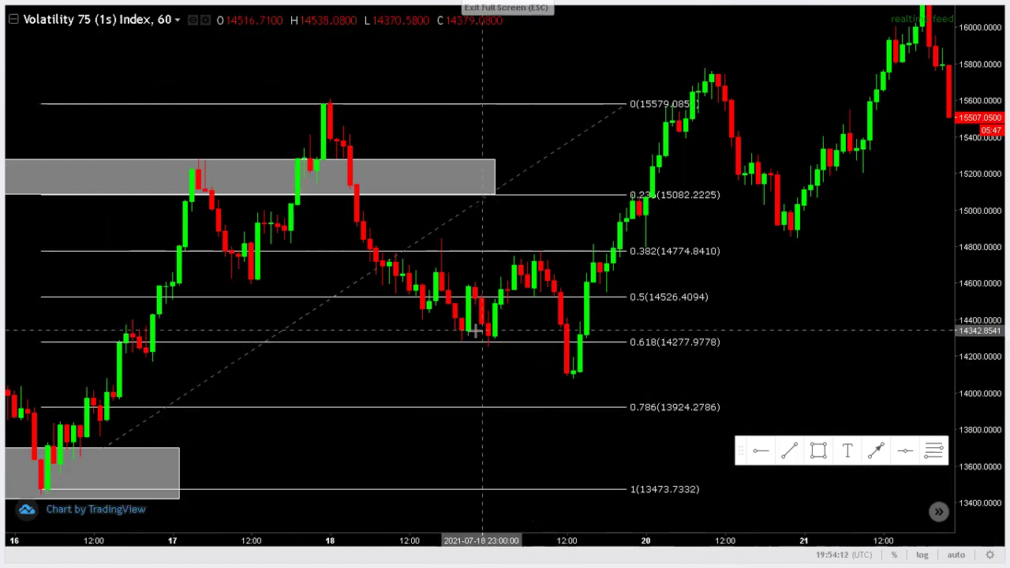
# Draw a rectangle around the lows between July 18 and 19 from about 14,610 down to 14,238, and delete it
pyautogui.click(817, 454)
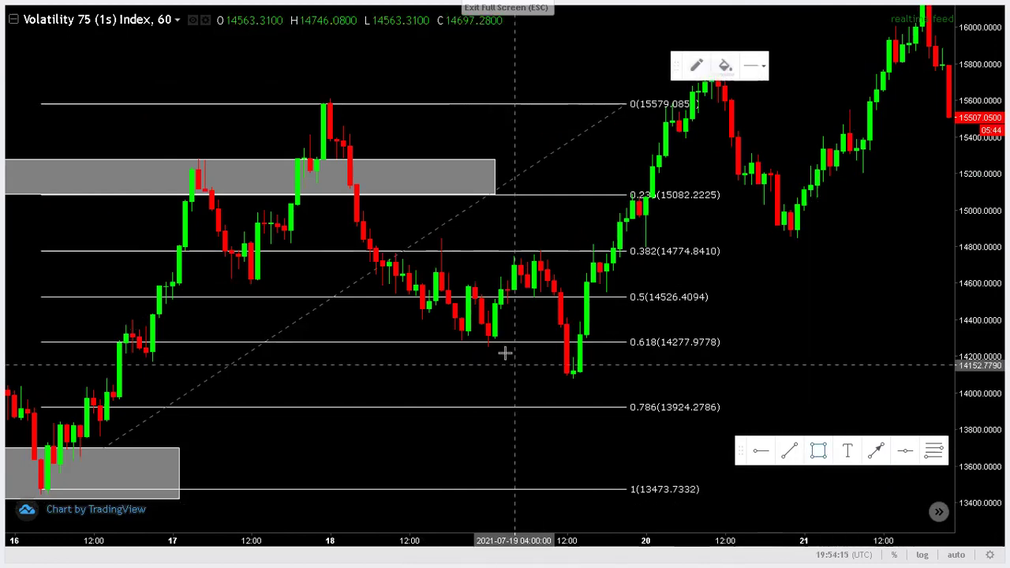
pyautogui.click(455, 281)
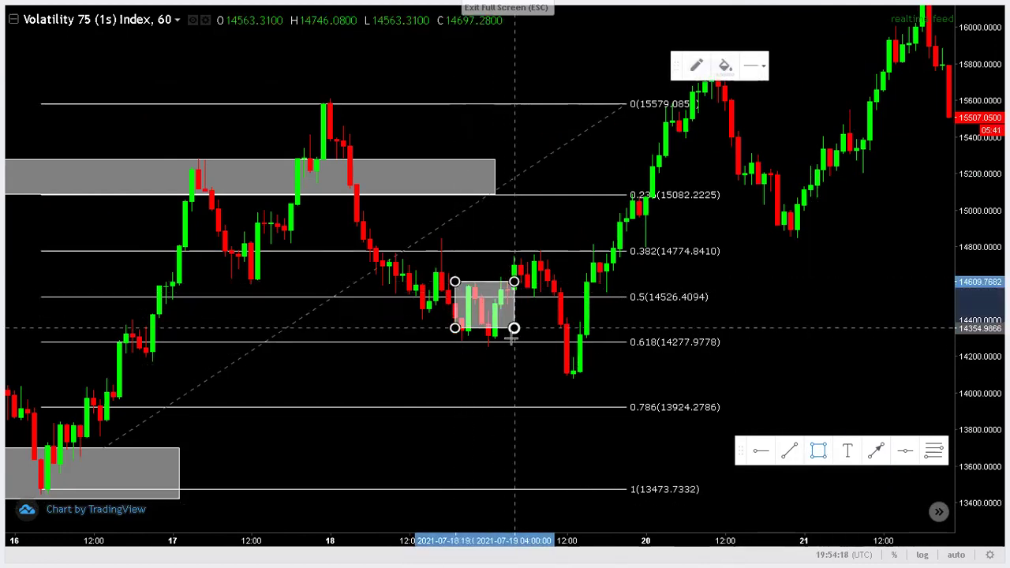
pyautogui.click(507, 349)
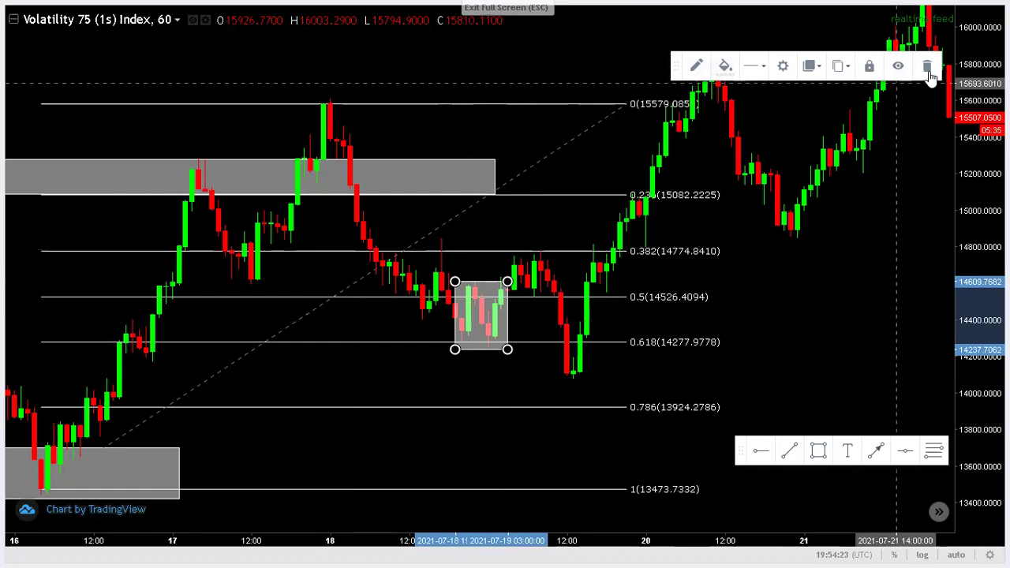
pyautogui.press('Delete')
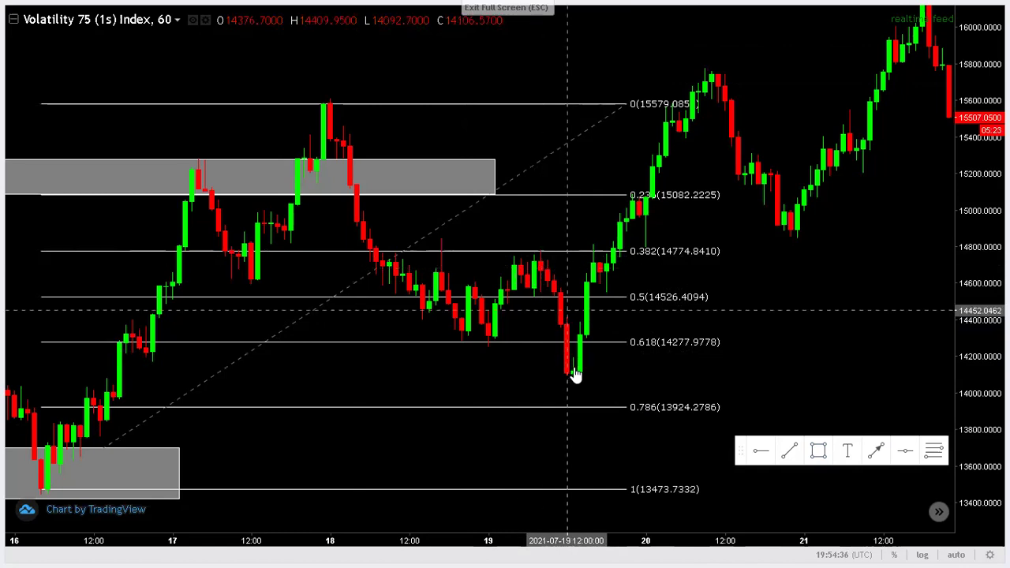
# Draw a rectangle around the July 19 swing low from about 14,420 down to 14,027, and delete it
pyautogui.click(818, 451)
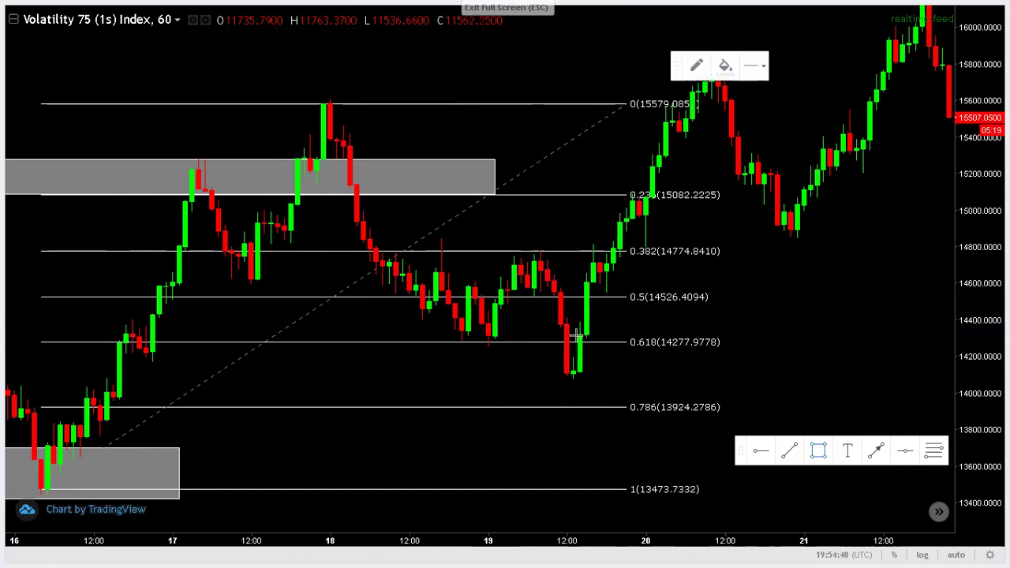
pyautogui.click(561, 316)
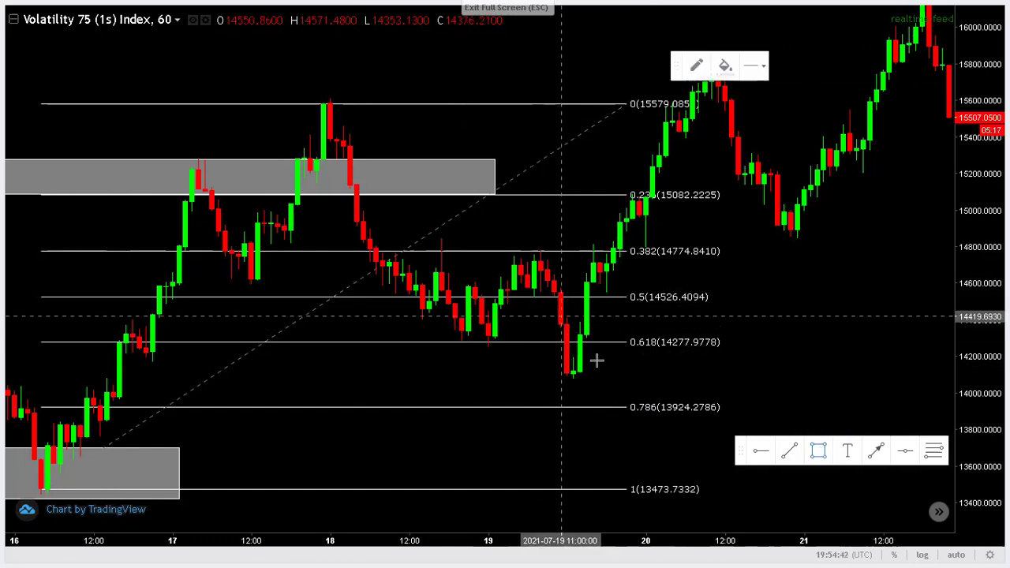
pyautogui.click(592, 389)
pyautogui.moveTo(592, 389); pyautogui.dragTo(593, 387)
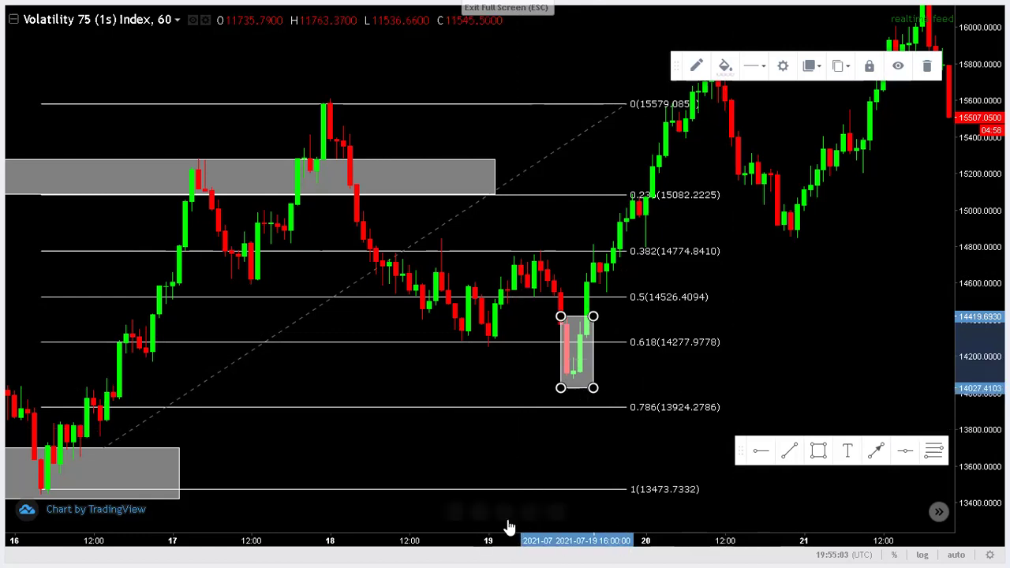
pyautogui.click(482, 515)
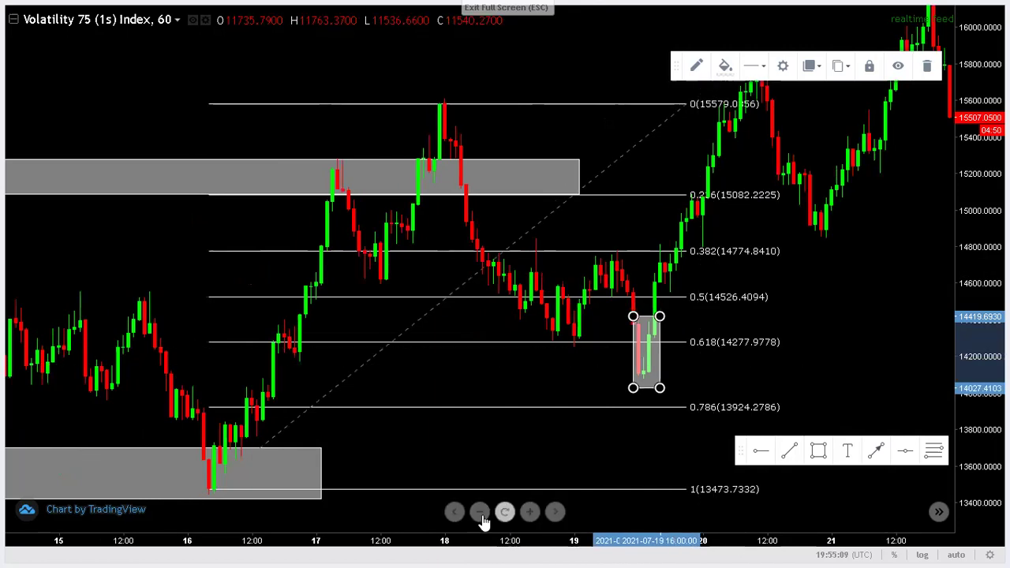
pyautogui.click(483, 521)
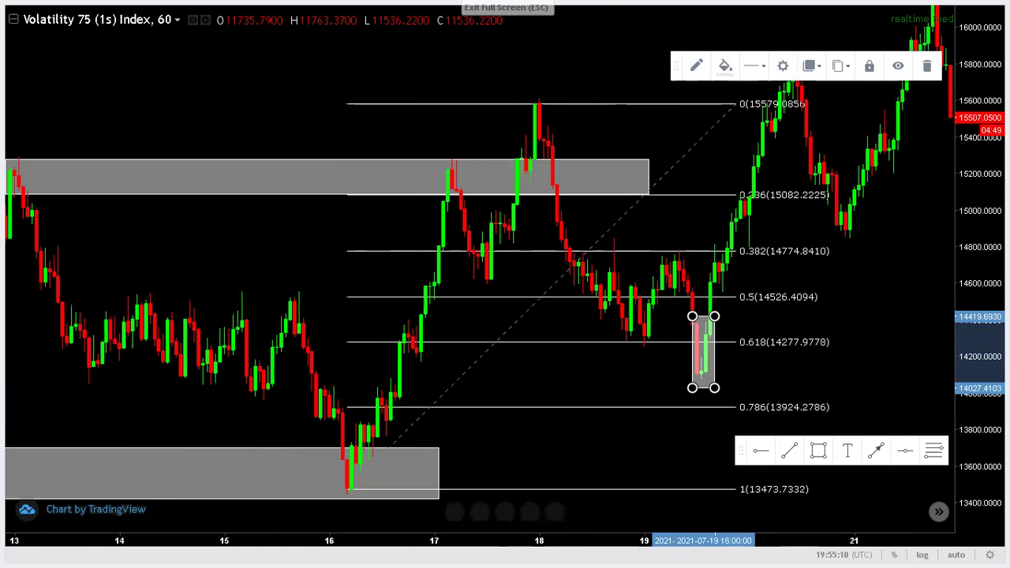
pyautogui.moveTo(984, 174); pyautogui.dragTo(952, 361)
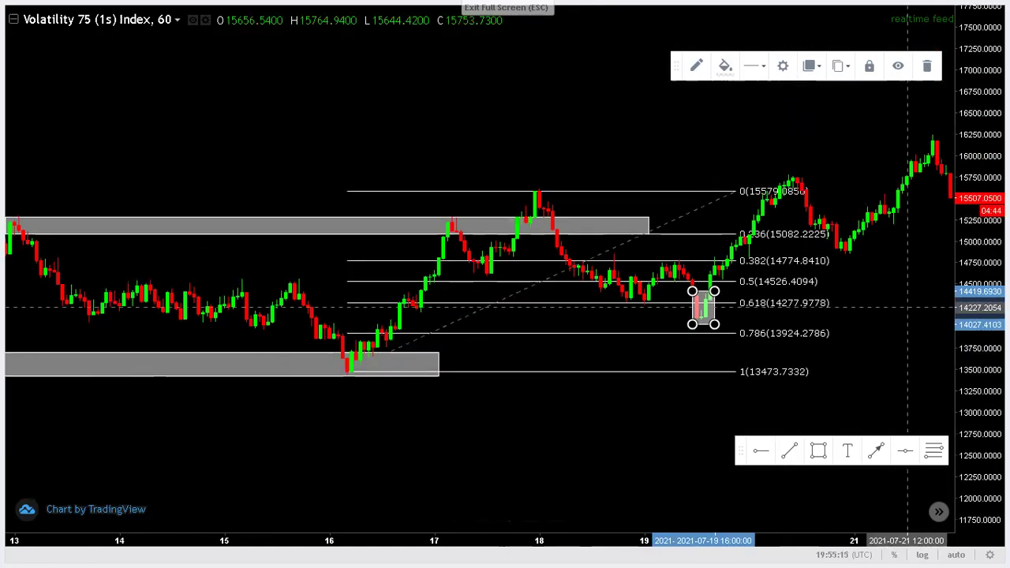
pyautogui.click(931, 66)
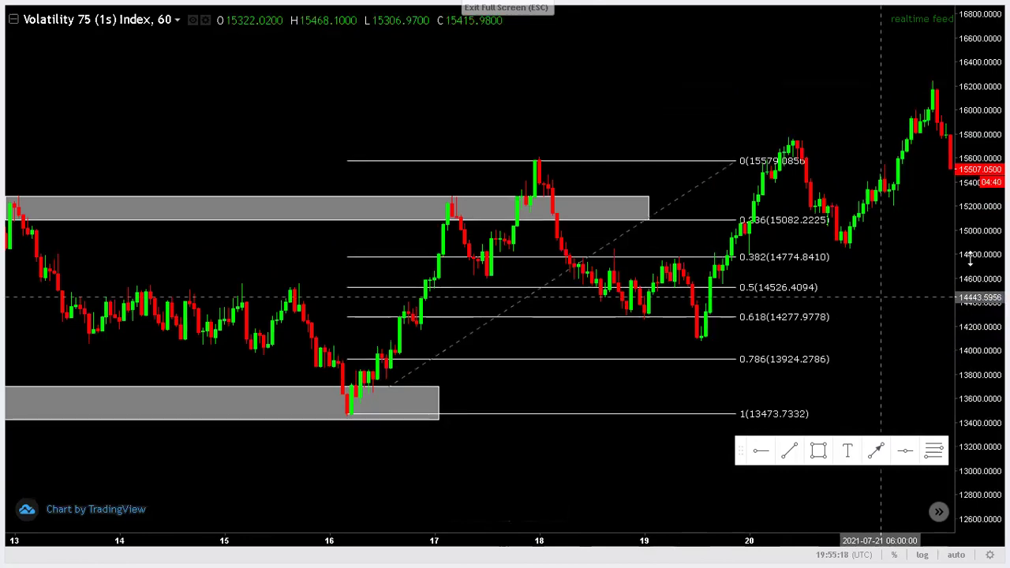
# Draw a rectangle zone along the 0.618 level from July 16 to July 20, between about 14,366 and 14,167
pyautogui.moveTo(971, 260); pyautogui.dragTo(1002, 295)
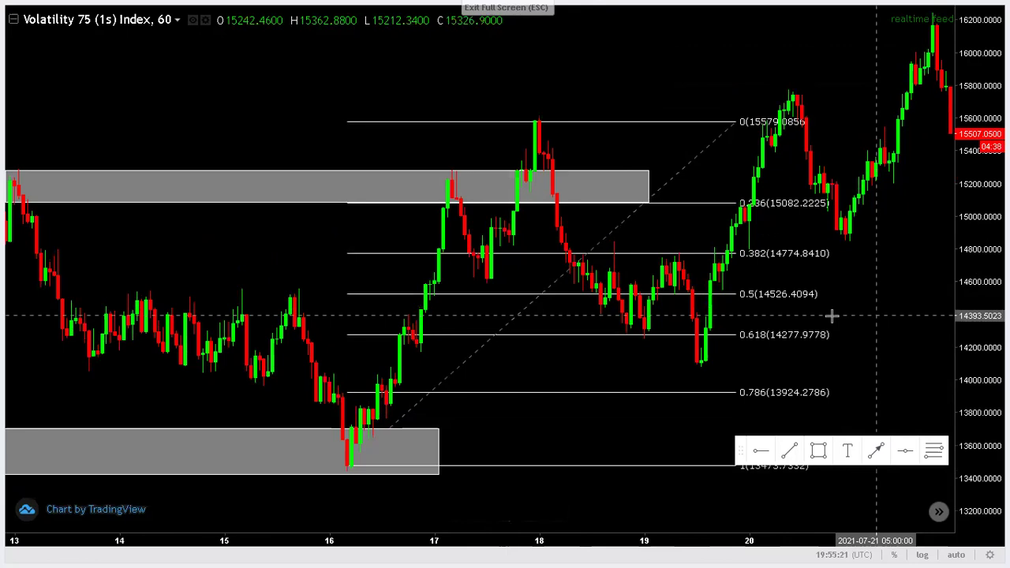
pyautogui.hscroll(3, 832, 315)
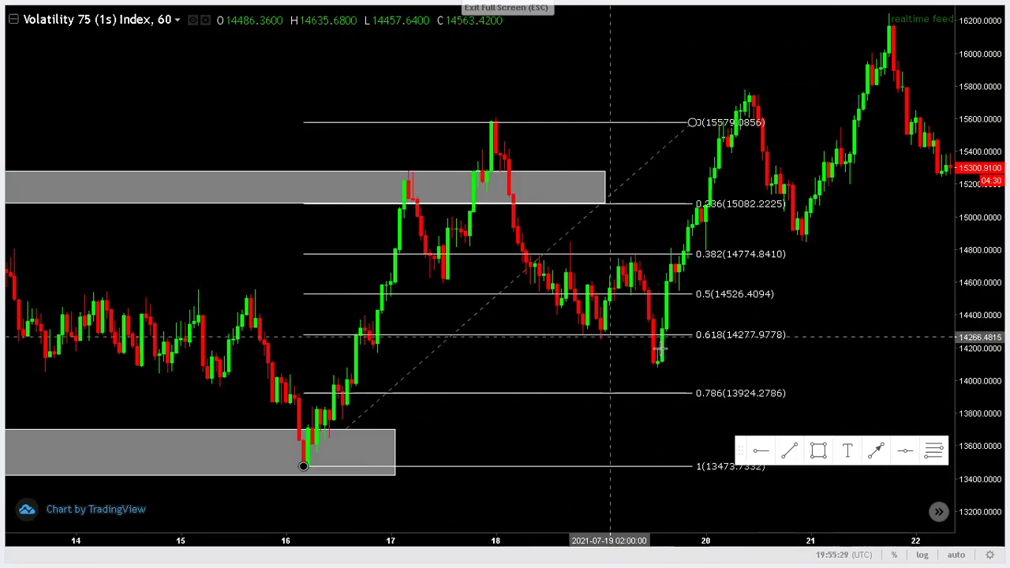
pyautogui.click(818, 451)
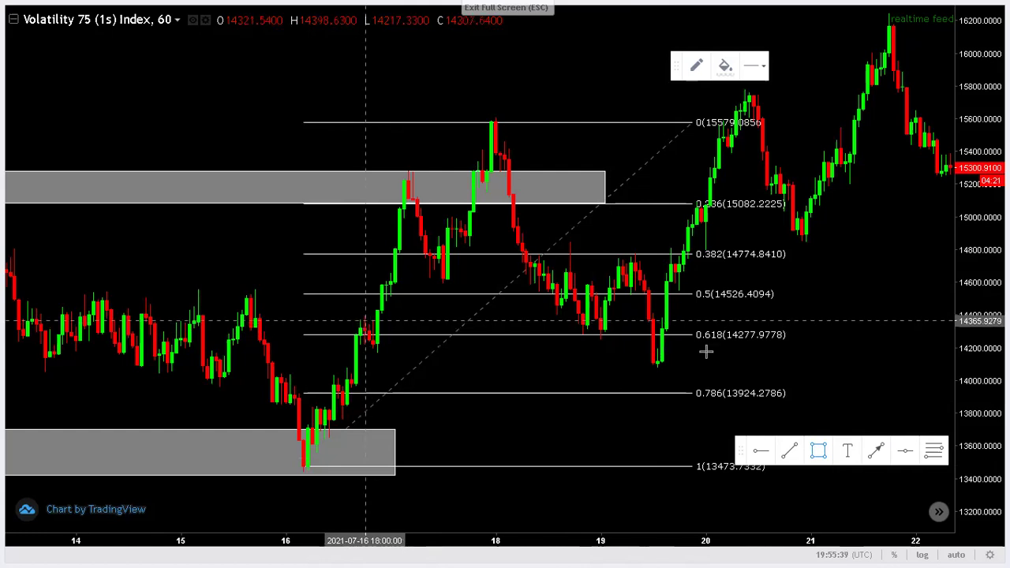
pyautogui.click(748, 353)
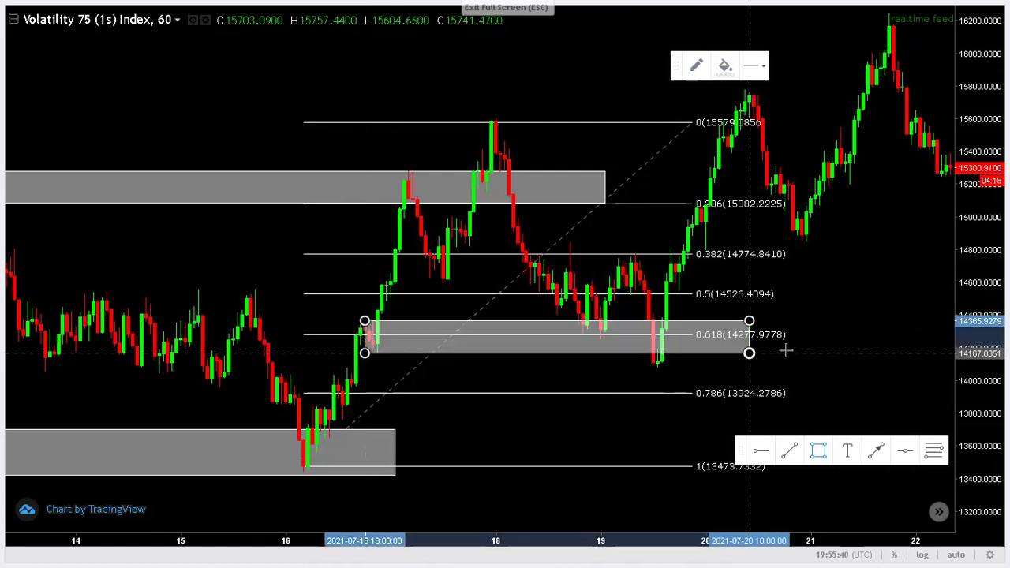
pyautogui.click(783, 351)
pyautogui.moveTo(783, 351); pyautogui.dragTo(789, 352)
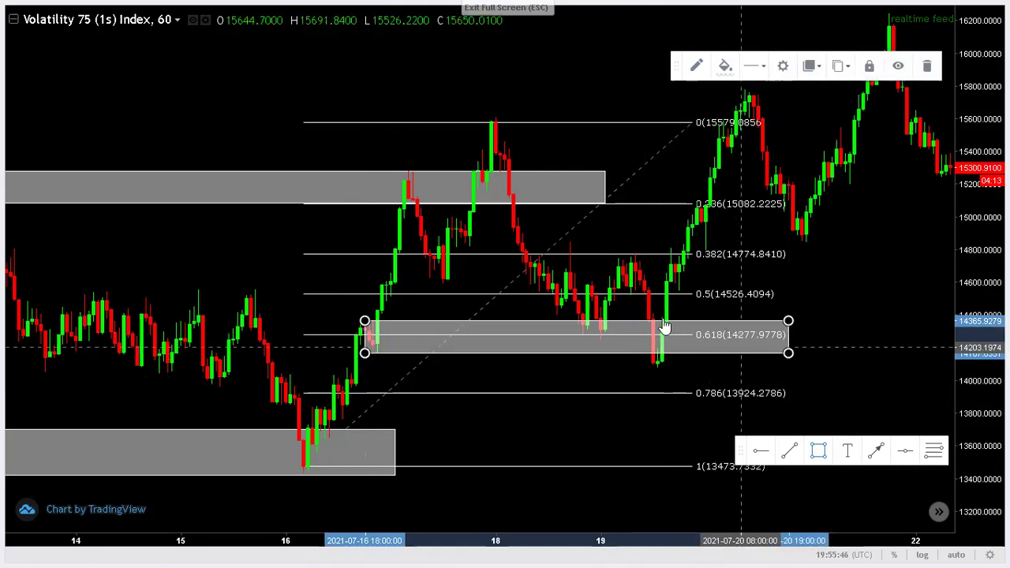
pyautogui.click(829, 353)
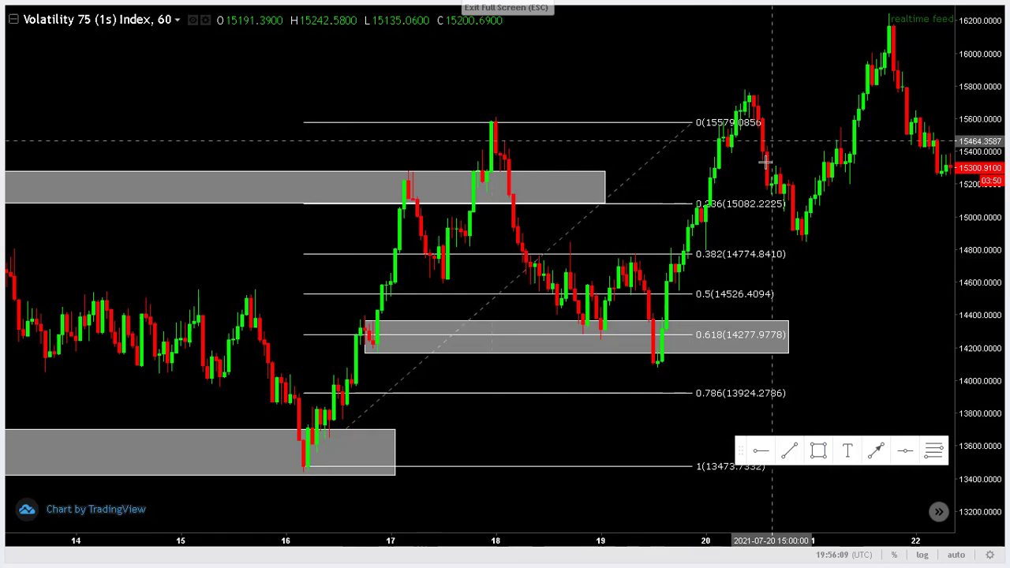
# Remove all drawings from the chart at once
pyautogui.rightClick(852, 259)
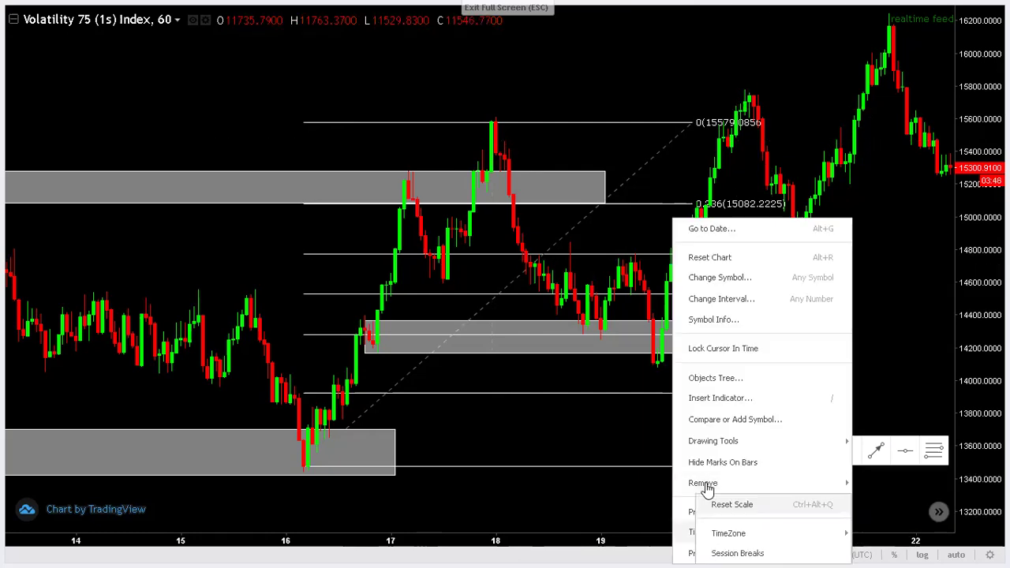
pyautogui.moveTo(707, 489)
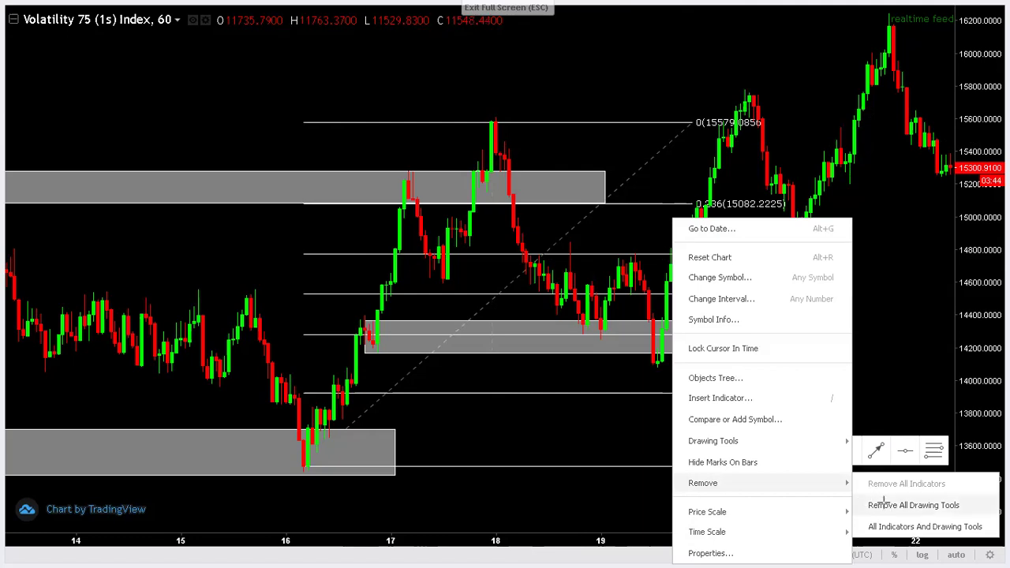
pyautogui.click(913, 504)
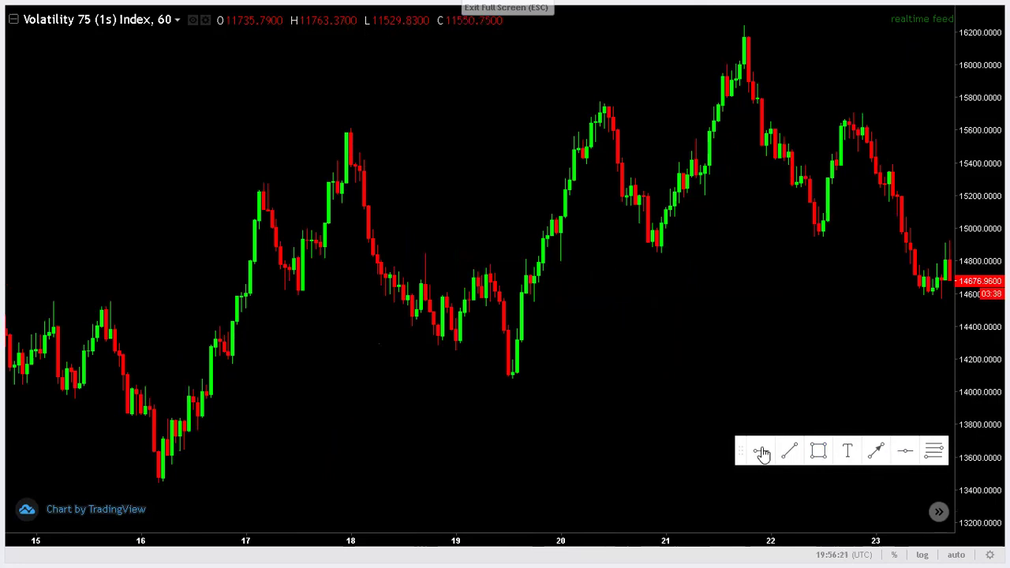
# Draw a rectangle from the July 18 peak to July 20, between about 15,597 and 15,493, and delete it
pyautogui.click(816, 452)
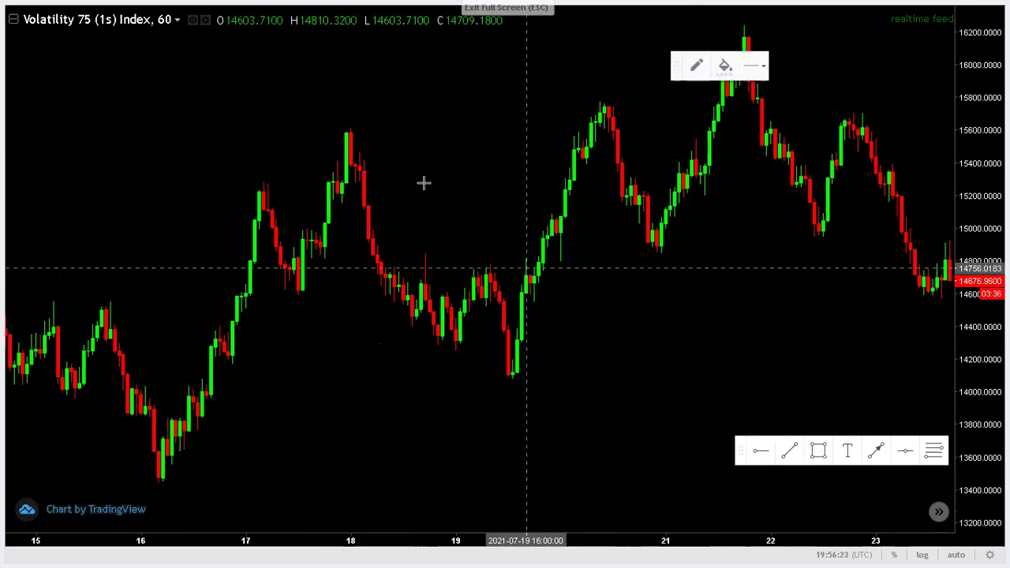
pyautogui.moveTo(344, 130); pyautogui.dragTo(644, 148)
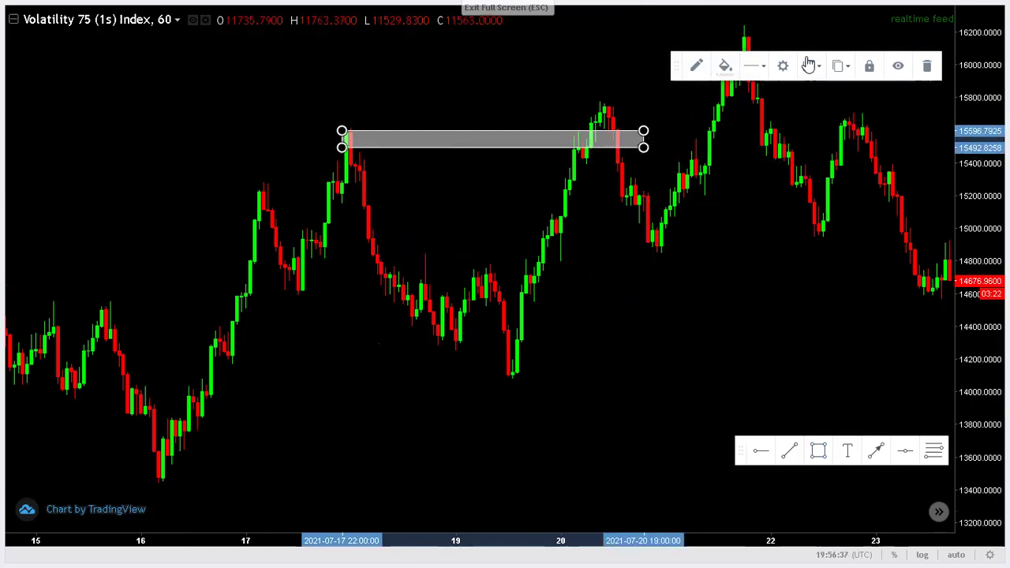
pyautogui.click(925, 70)
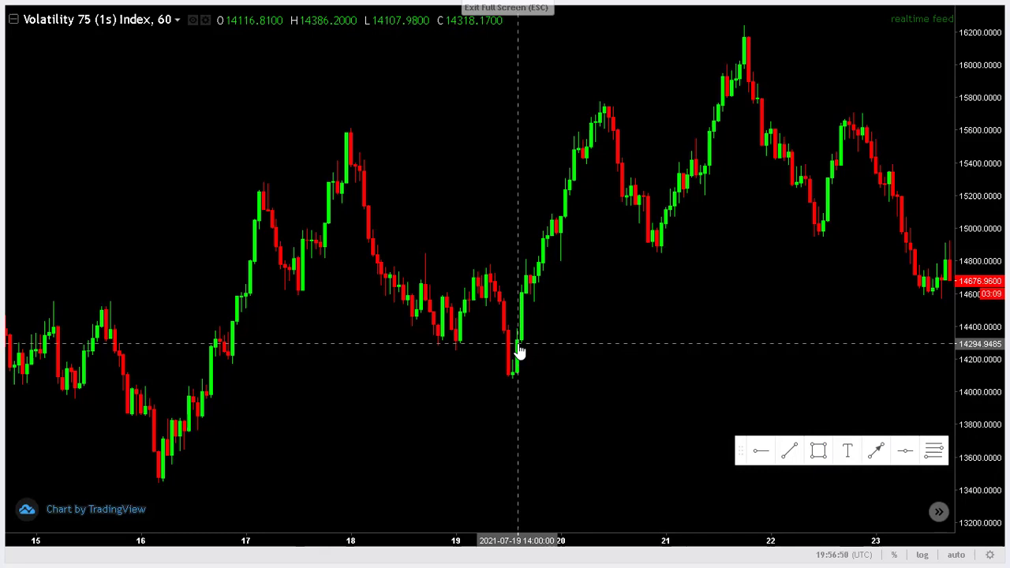
# Draw one arrow pointing at the July 19 low near 14,037 and another at the July 20 high near 15,818
pyautogui.click(878, 450)
pyautogui.click(377, 448)
pyautogui.click(500, 386)
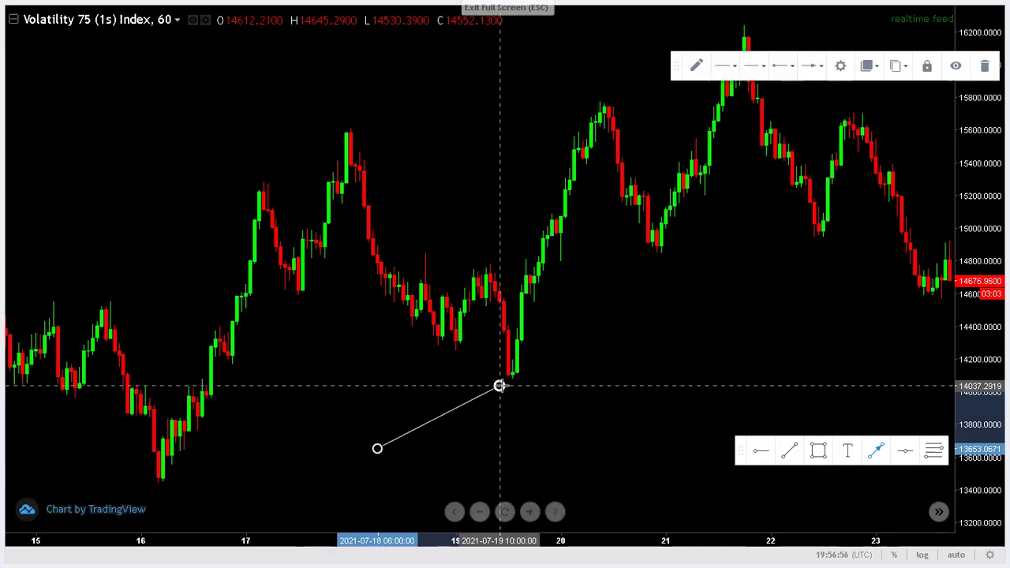
pyautogui.click(582, 39)
pyautogui.click(594, 93)
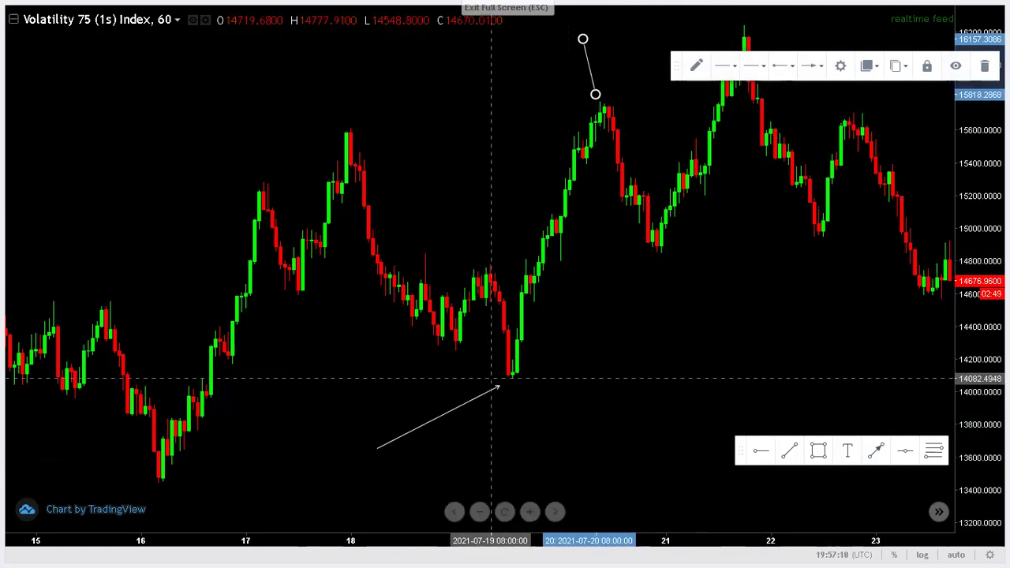
# Delete the arrow at the July 20 high and the arrow at the July 19 low
pyautogui.click(984, 66)
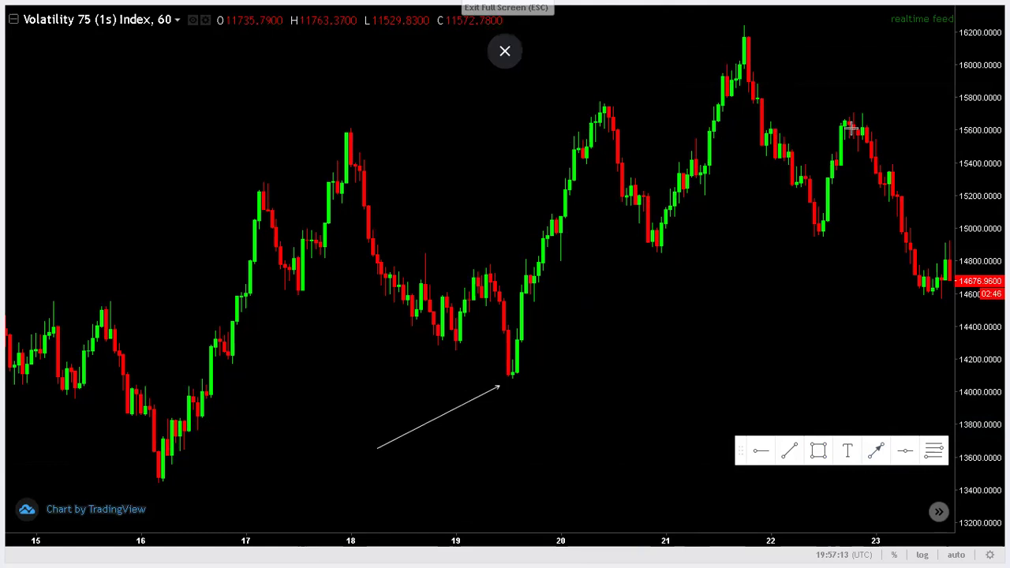
pyautogui.click(492, 390)
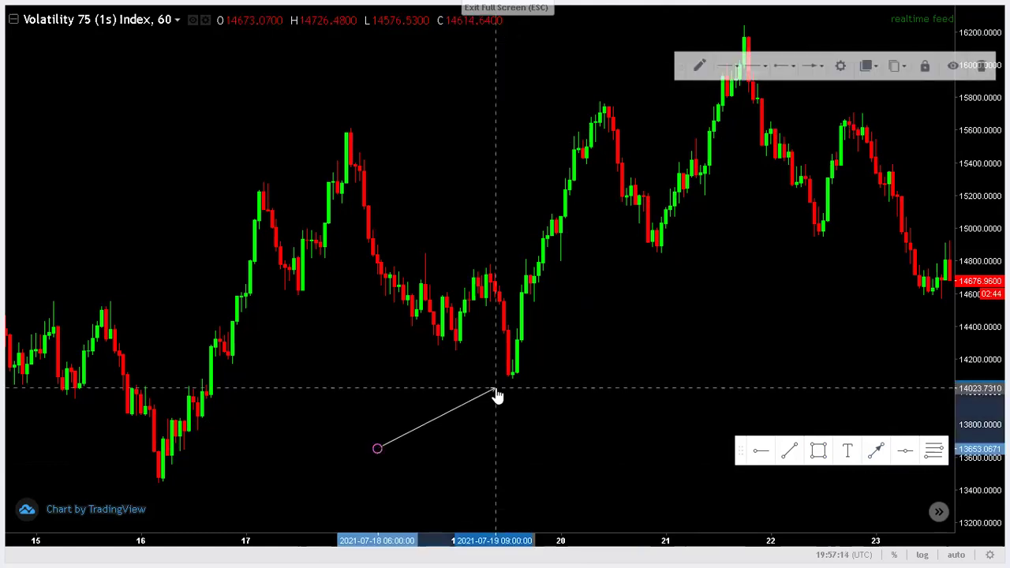
pyautogui.click(984, 66)
# Draw a Fibonacci retracement from the July 19 low near 14,079 to the July 20 high's level near 15,747, extending it to July 22
pyautogui.moveTo(776, 322); pyautogui.dragTo(637, 338)
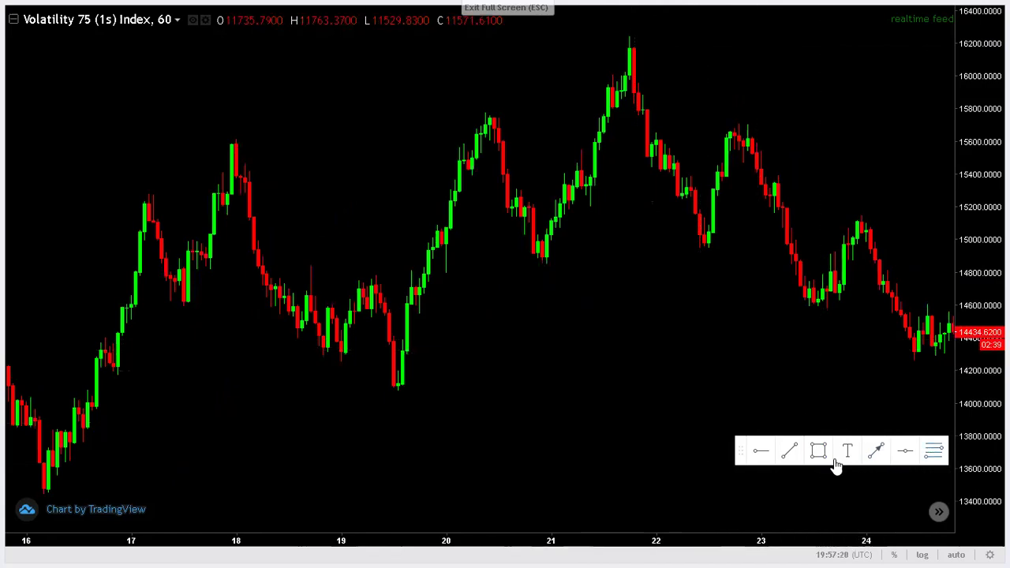
pyautogui.click(398, 389)
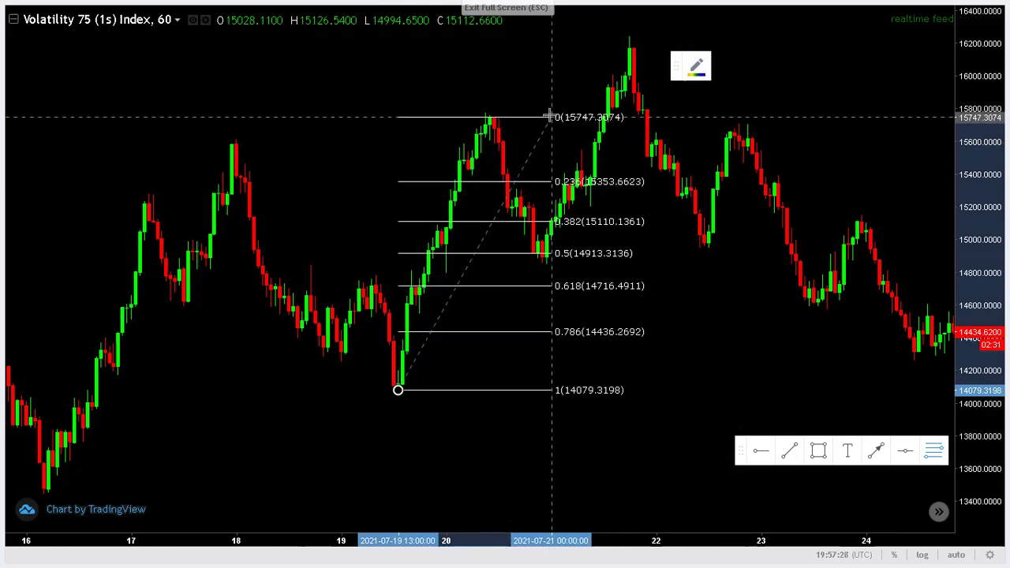
pyautogui.click(665, 117)
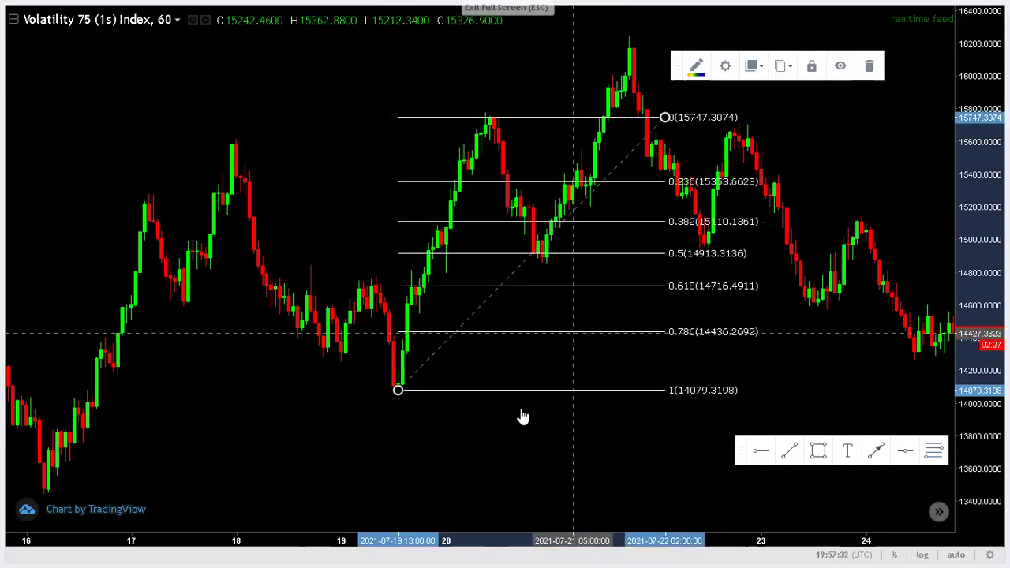
pyautogui.click(505, 430)
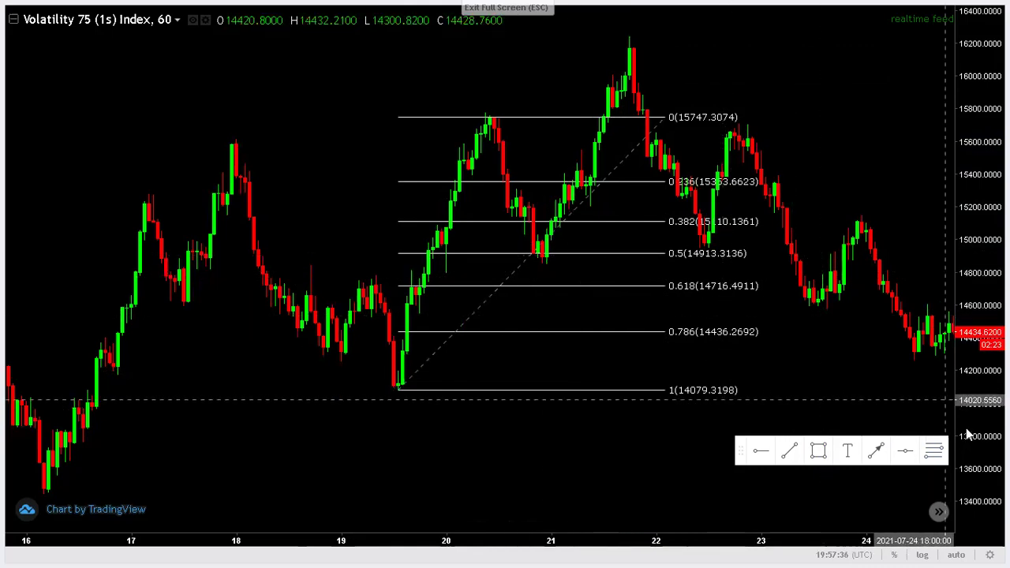
# Draw a small rectangle around the July 20–21 low at the 0.5 level, between about 15,078 and 14,821
pyautogui.moveTo(966, 410); pyautogui.dragTo(841, 371)
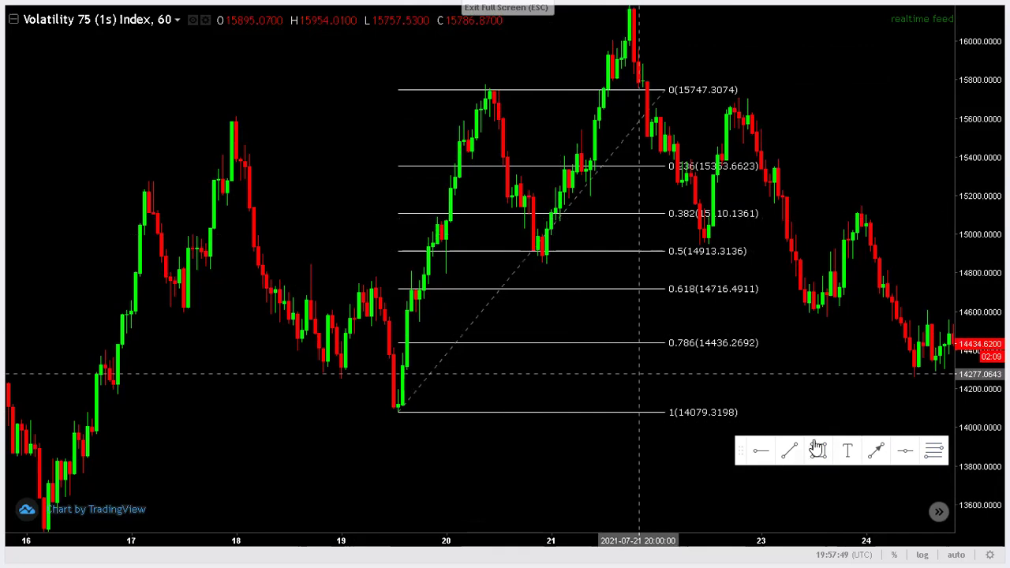
pyautogui.click(544, 223)
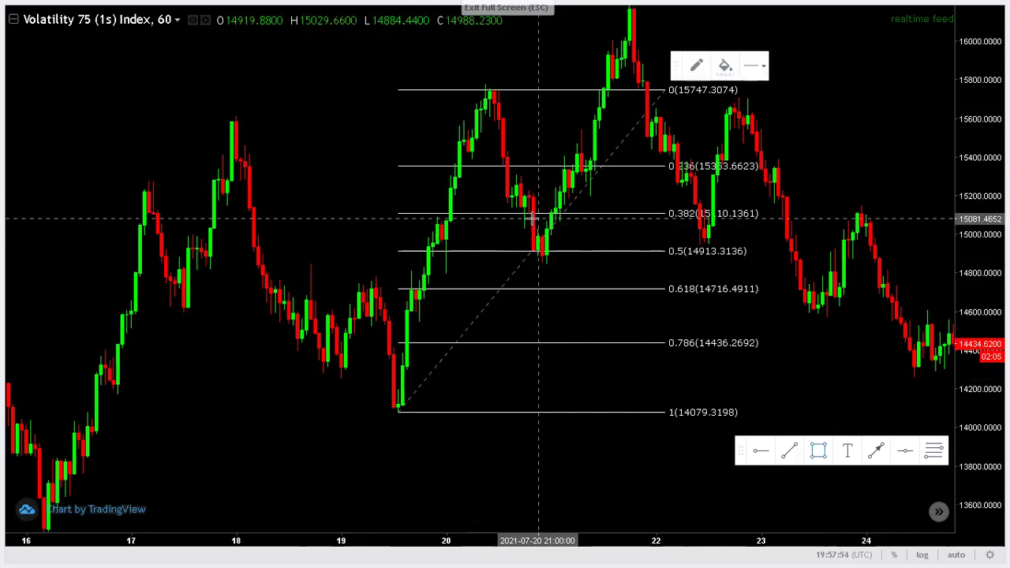
pyautogui.moveTo(534, 220)
pyautogui.mouseDown()
pyautogui.moveTo(569, 269)
pyautogui.moveTo(559, 269)
pyautogui.mouseUp()
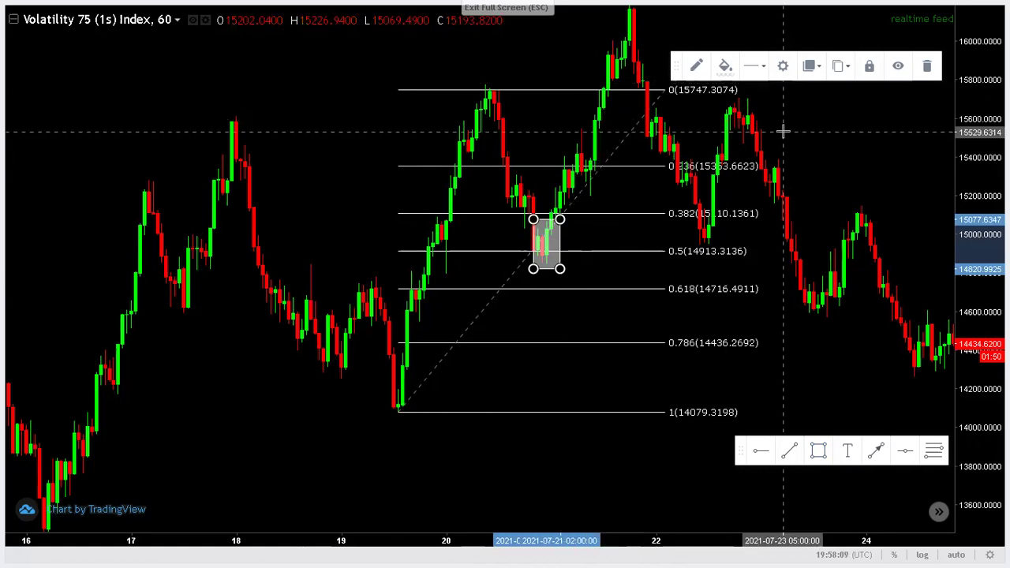
# Delete the small rectangle at the 0.5 level and the Fibonacci retracement
pyautogui.click(924, 68)
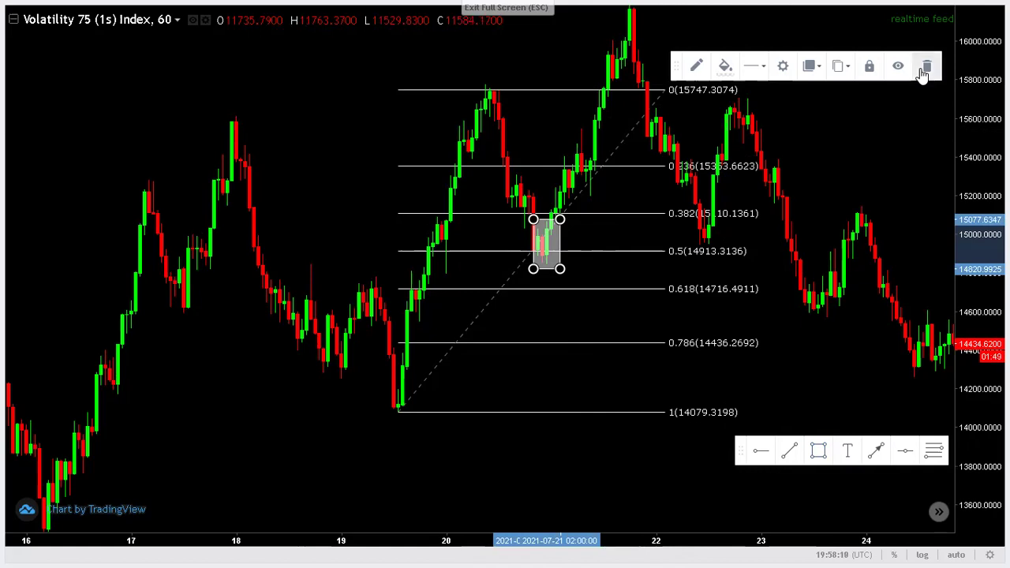
pyautogui.click(523, 92)
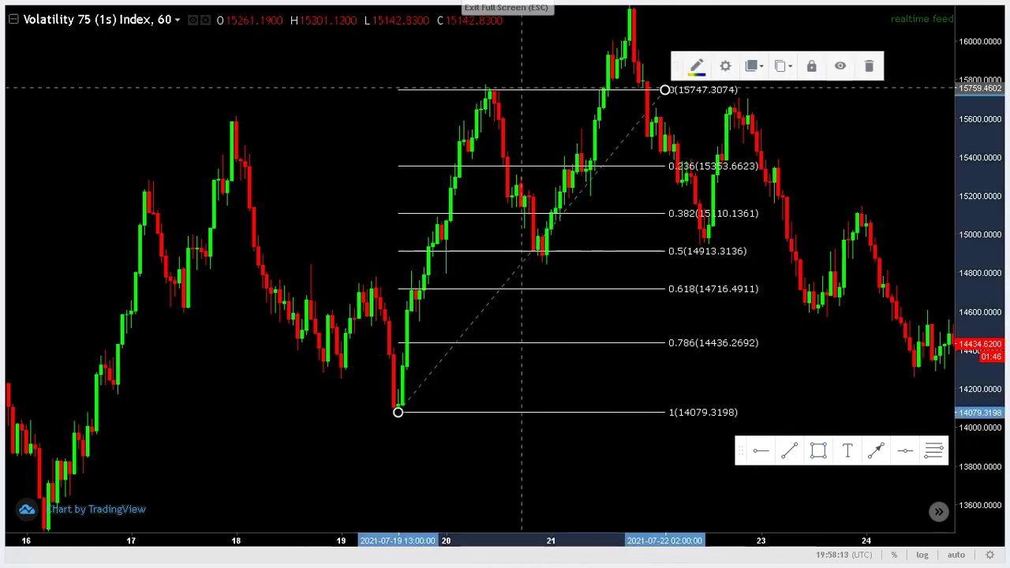
pyautogui.click(869, 67)
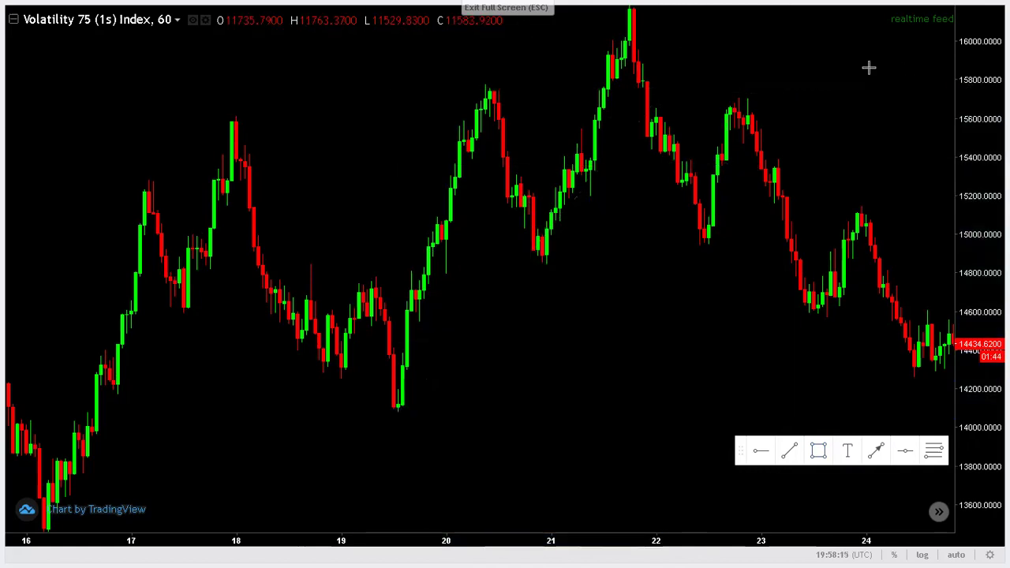
# Draw an arrow up the July 19–20 rise from about 14,665 to 15,478 and one down the July 20 drop from about 15,807 to 15,240
pyautogui.hscroll(1, 553, 158)
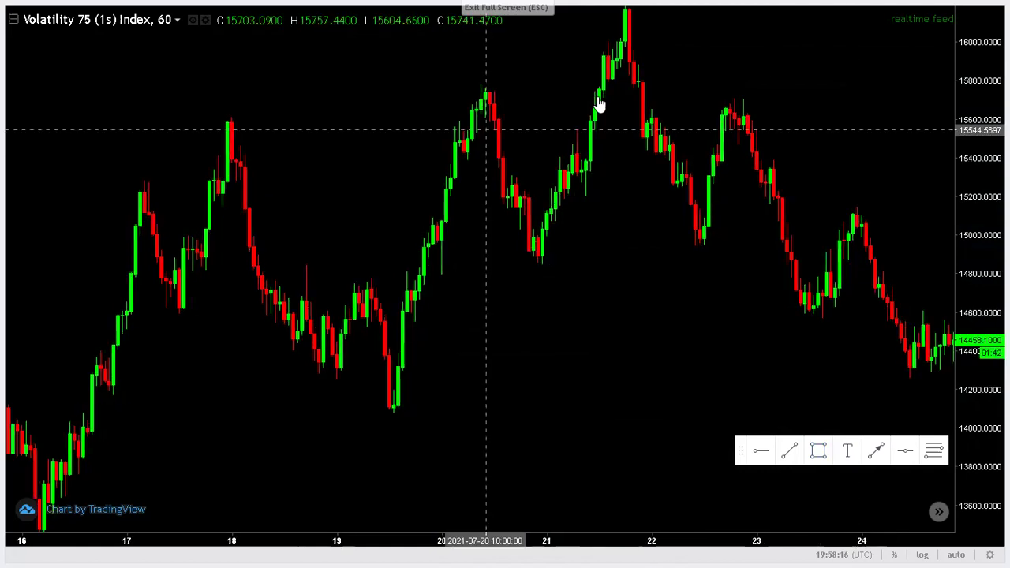
pyautogui.hscroll(3, 647, 93)
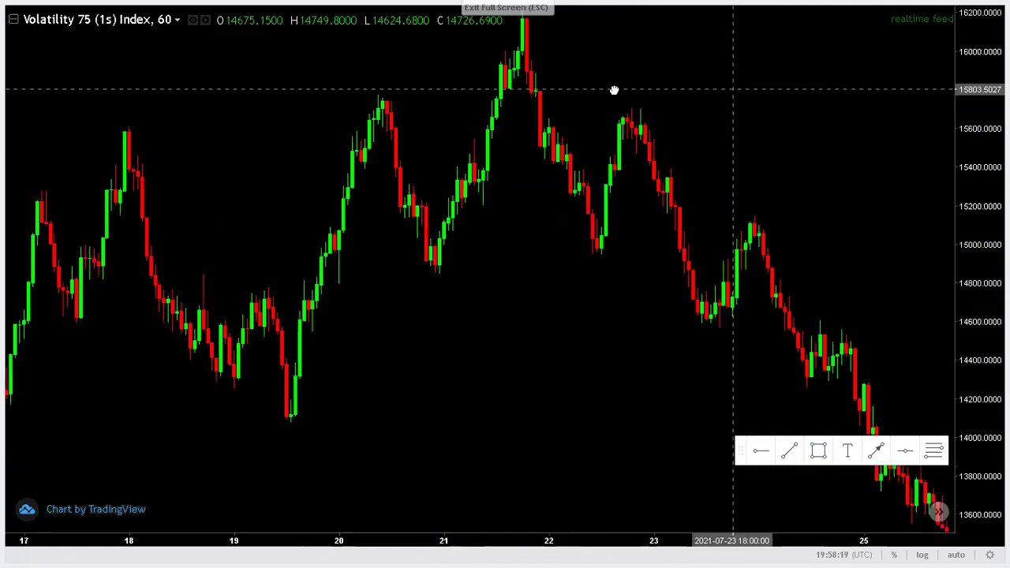
pyautogui.hscroll(3, 657, 103)
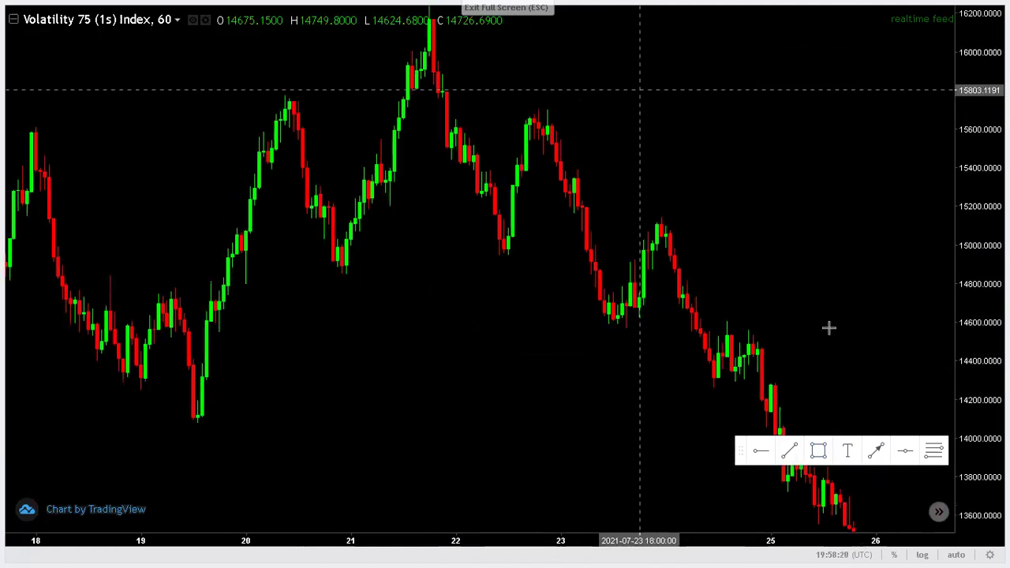
pyautogui.click(878, 451)
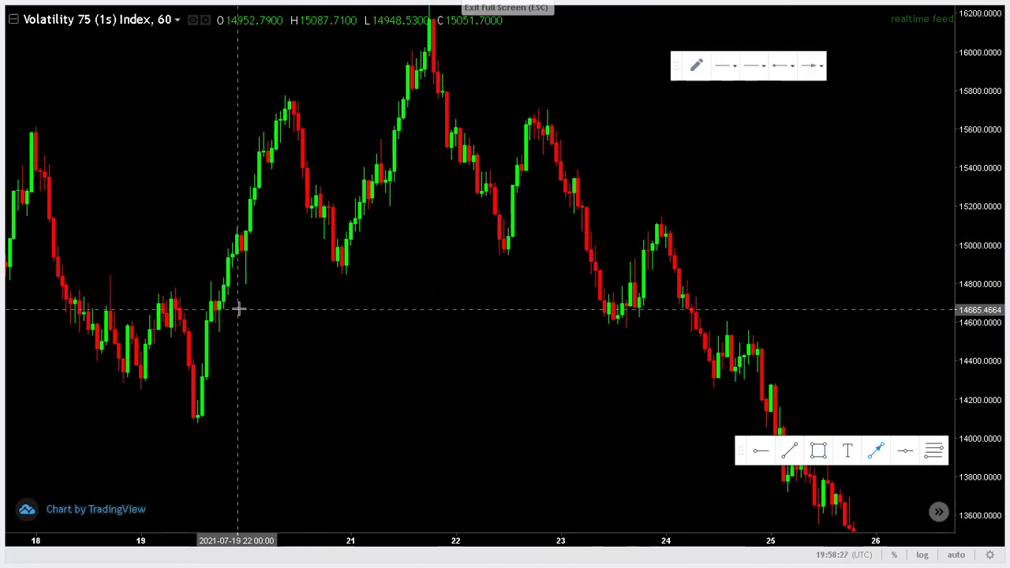
pyautogui.click(286, 154)
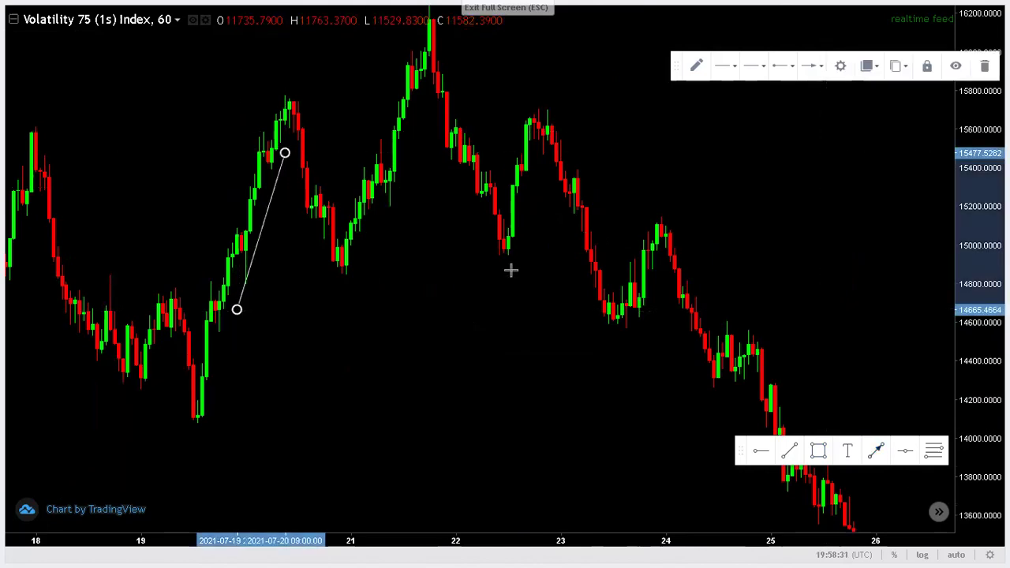
pyautogui.click(315, 90)
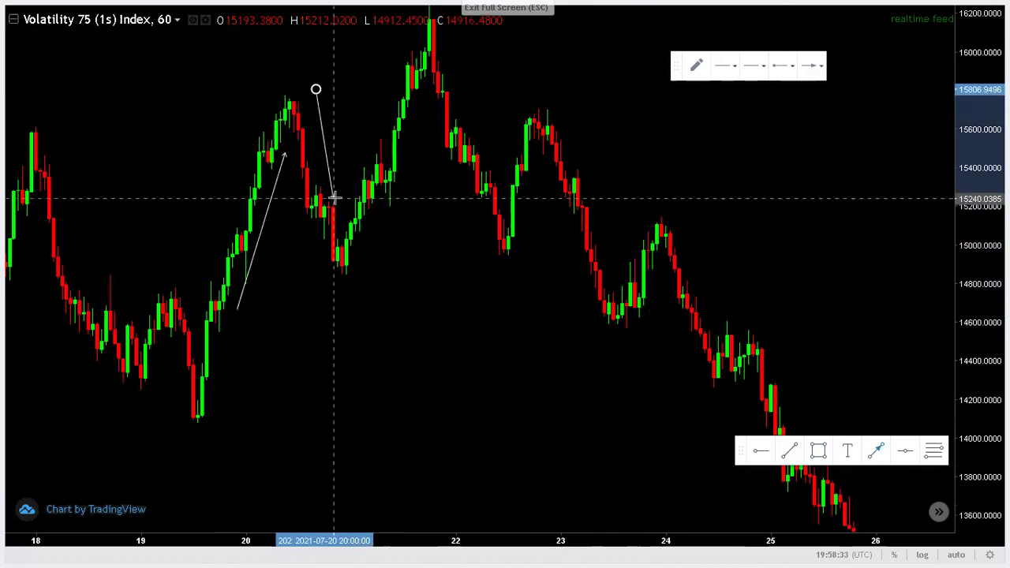
pyautogui.click(334, 198)
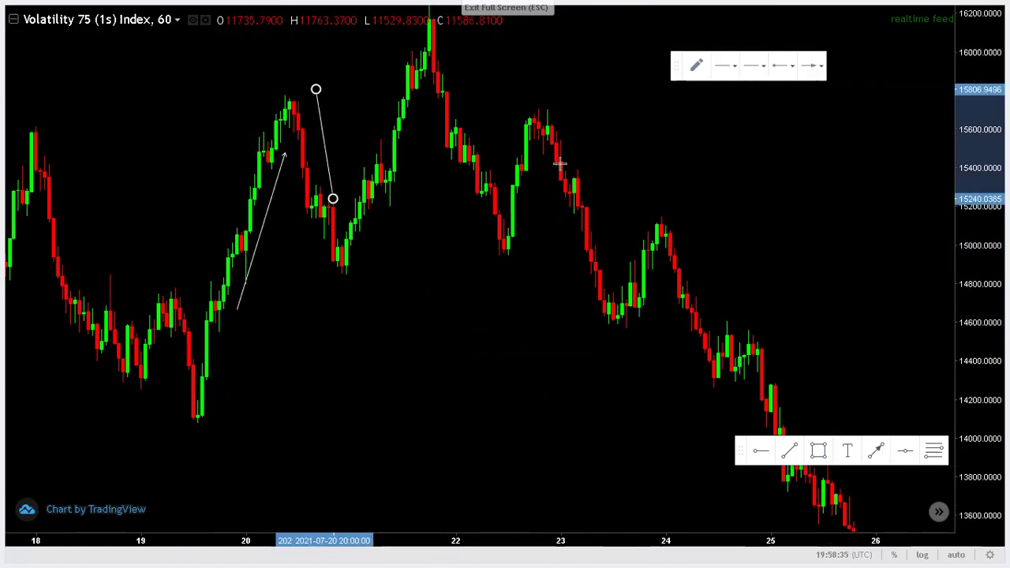
# Draw an arrow up the July 21 rise from about 15,416 to 16,037 and one down the July 21–22 drop from about 16,041 to 15,412
pyautogui.click(350, 164)
pyautogui.click(402, 45)
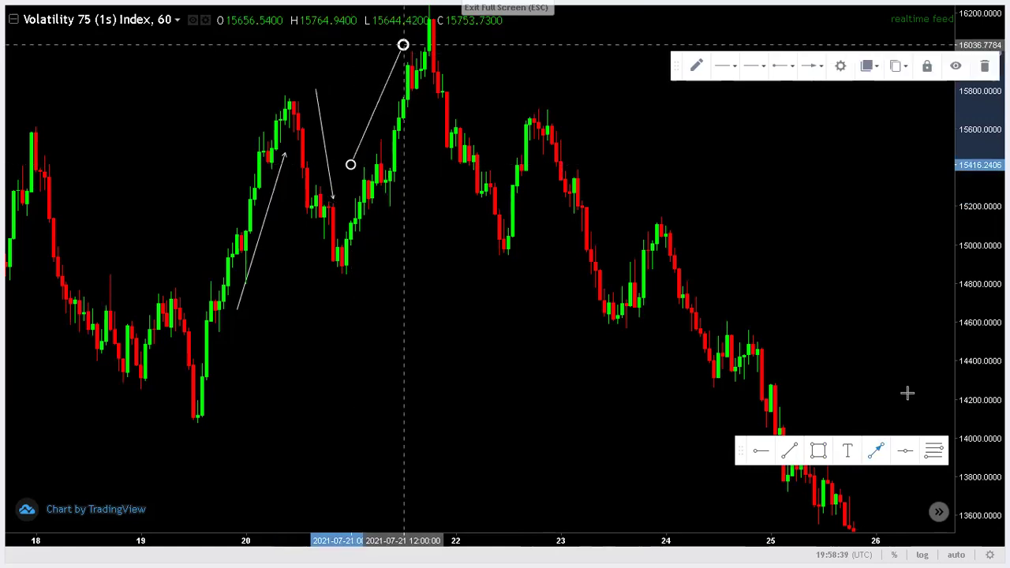
pyautogui.click(878, 452)
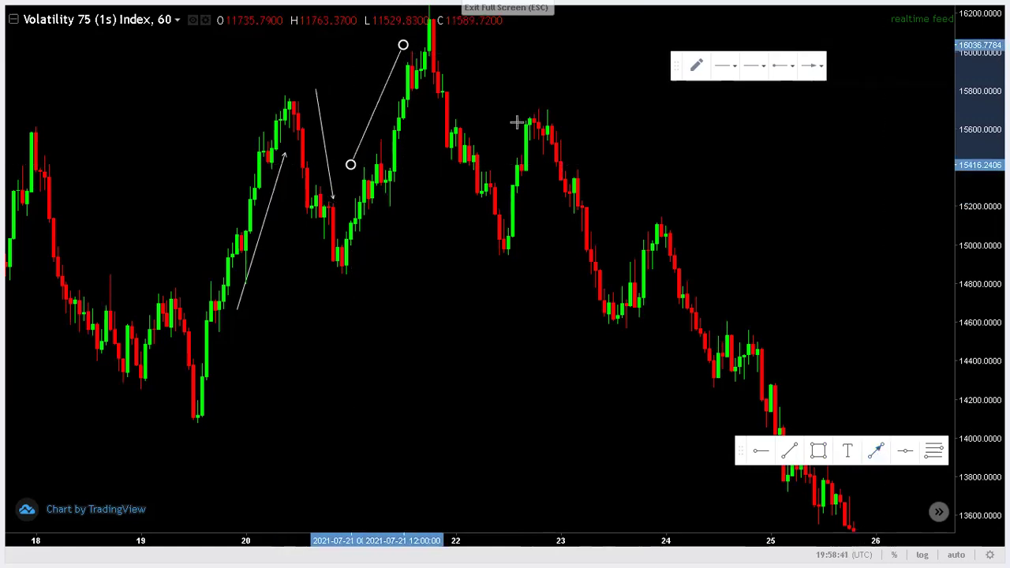
pyautogui.click(446, 44)
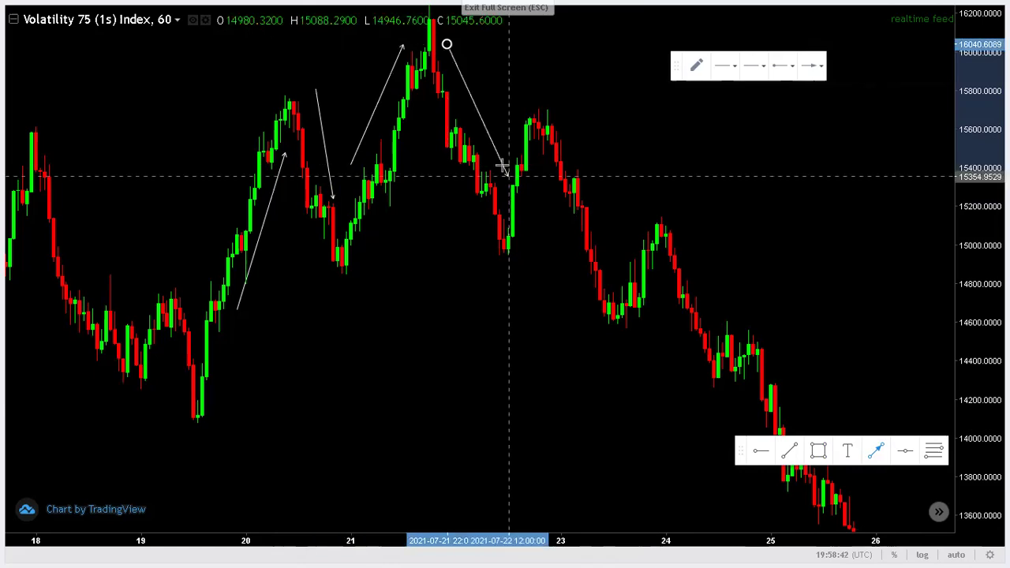
pyautogui.click(503, 166)
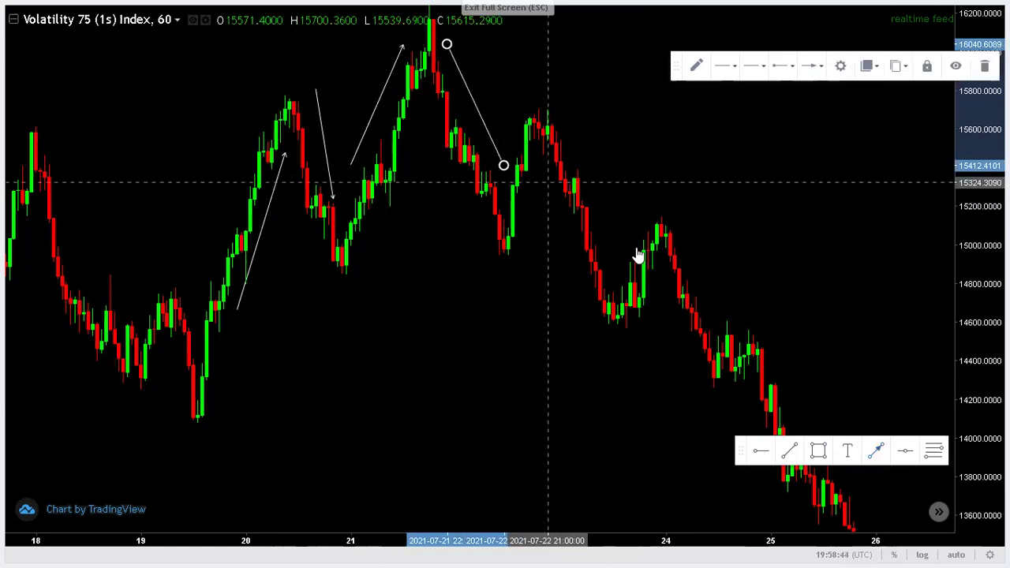
# Draw an arrow up the July 22 rise from about 15,684 to 15,903 and one down the July 23 decline starting near 15,818
pyautogui.click(876, 451)
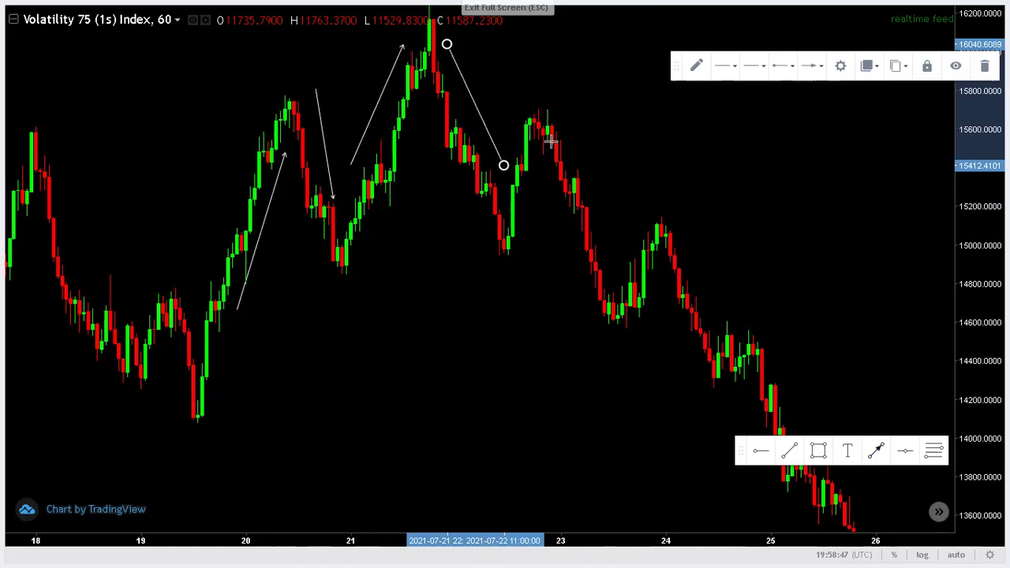
pyautogui.click(503, 113)
pyautogui.click(525, 71)
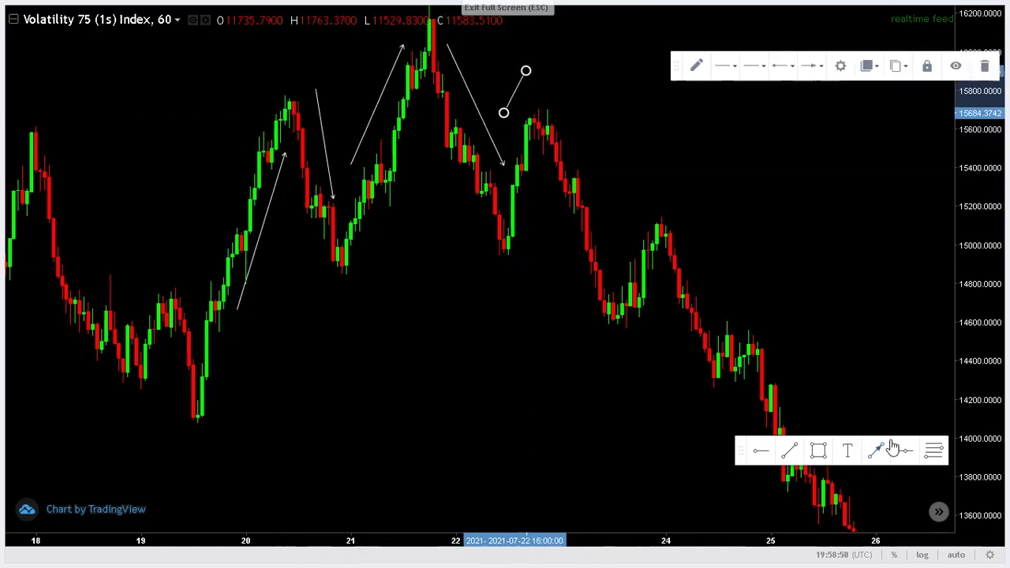
pyautogui.click(874, 452)
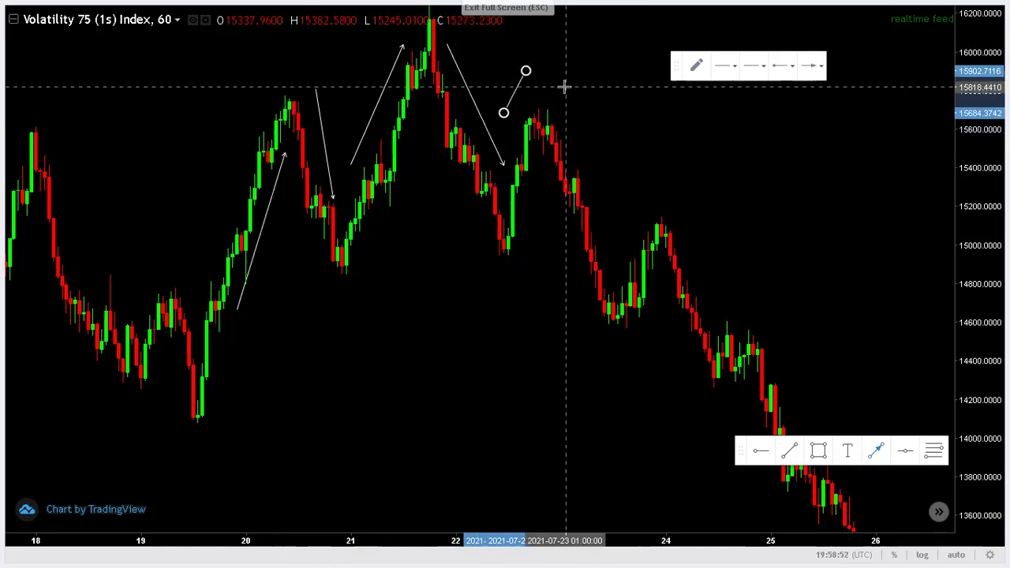
pyautogui.click(565, 87)
pyautogui.click(629, 260)
pyautogui.click(709, 172)
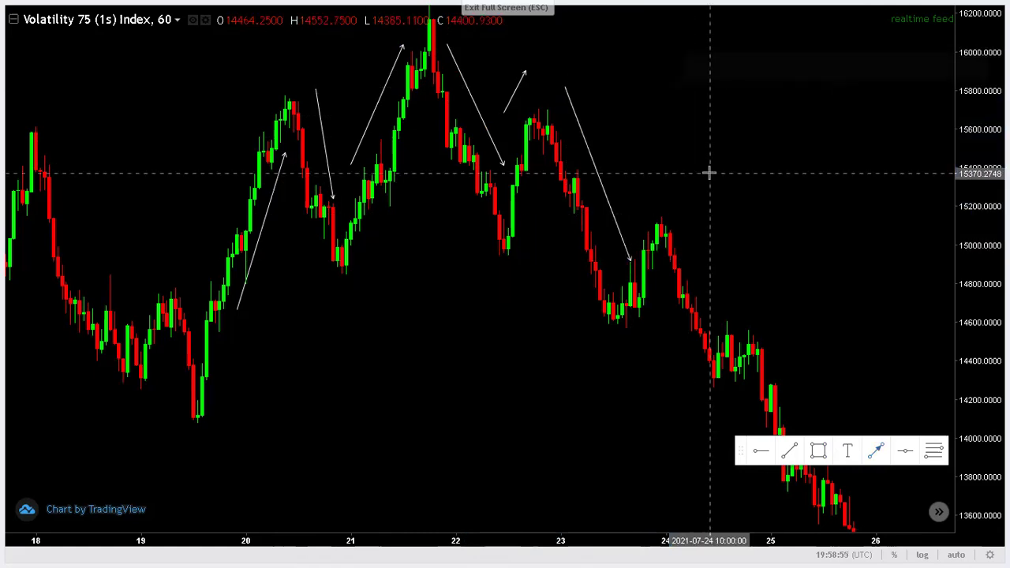
# Remove all the swing arrows from the chart at once
pyautogui.rightClick(710, 176)
pyautogui.moveTo(758, 439)
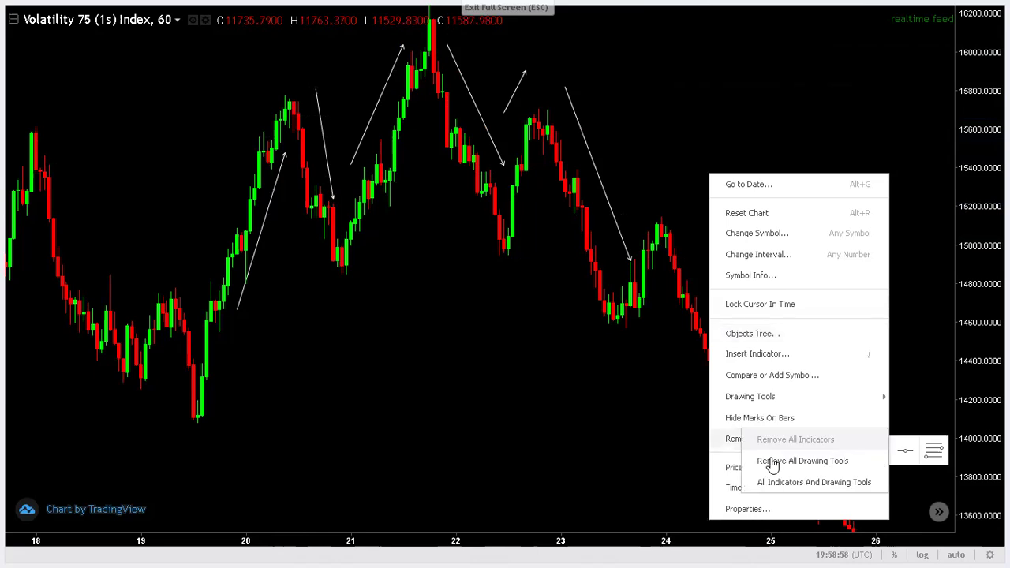
pyautogui.click(772, 463)
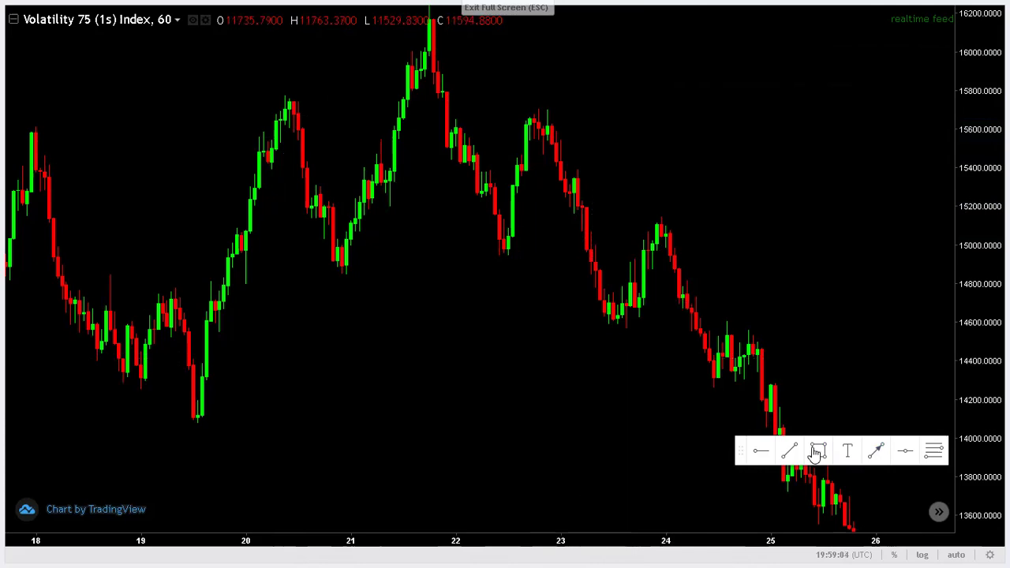
# Draw a rectangle zone across the July 20 and July 22 lows, extending to July 24, between about 14,987 and 14,853
pyautogui.click(332, 250)
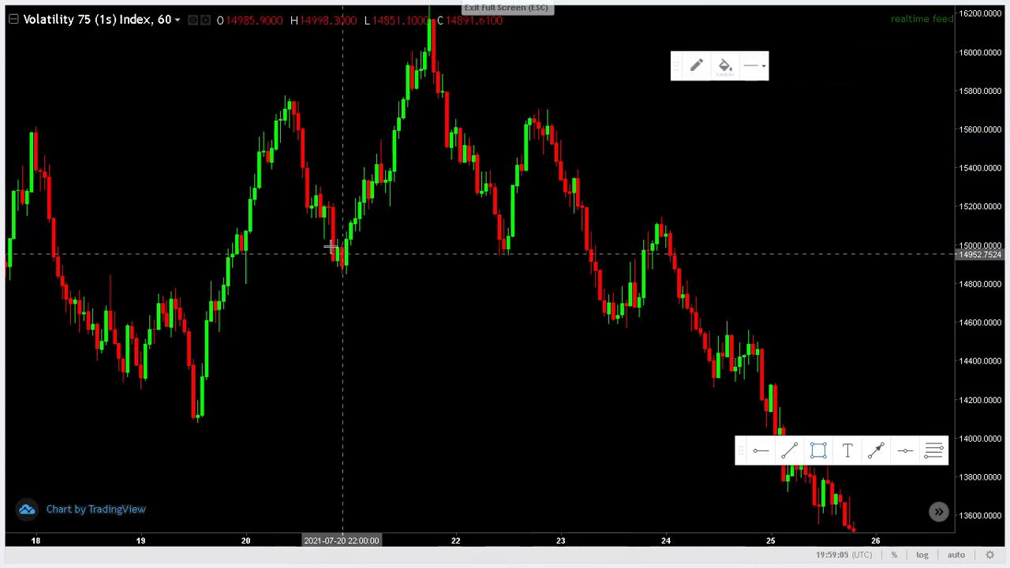
pyautogui.click(548, 238)
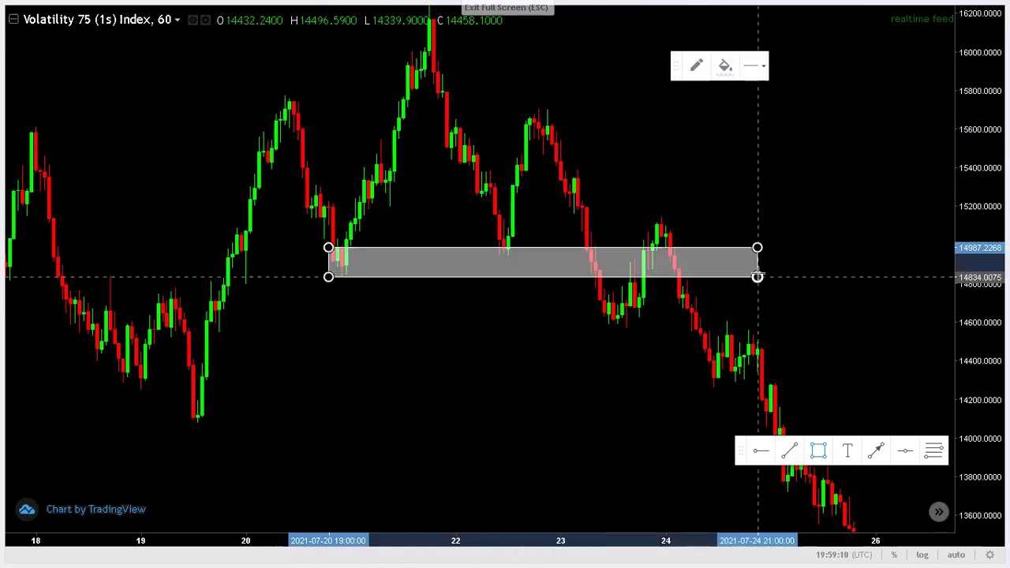
pyautogui.click(757, 273)
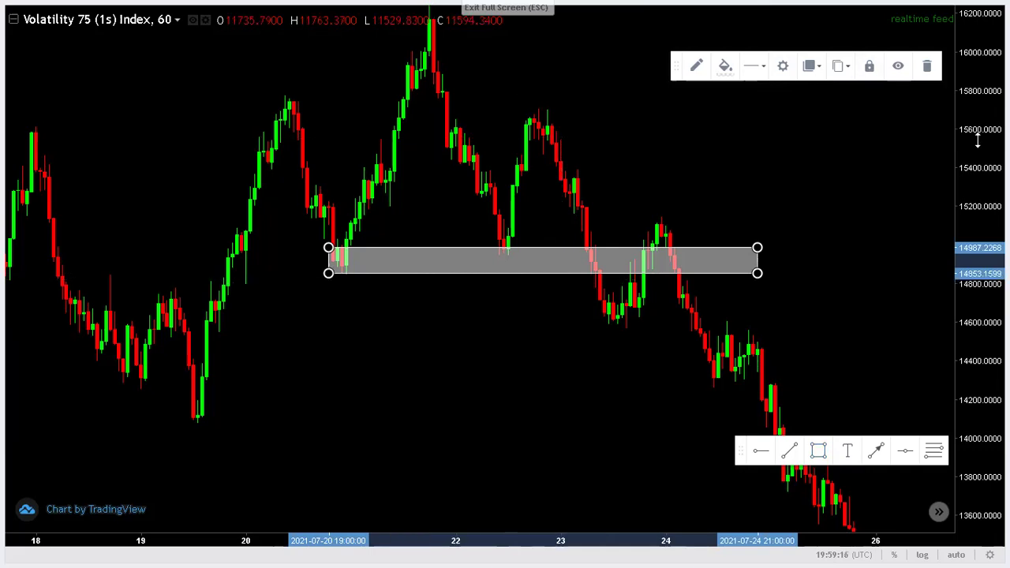
pyautogui.moveTo(977, 140); pyautogui.dragTo(814, 176)
pyautogui.click(696, 158)
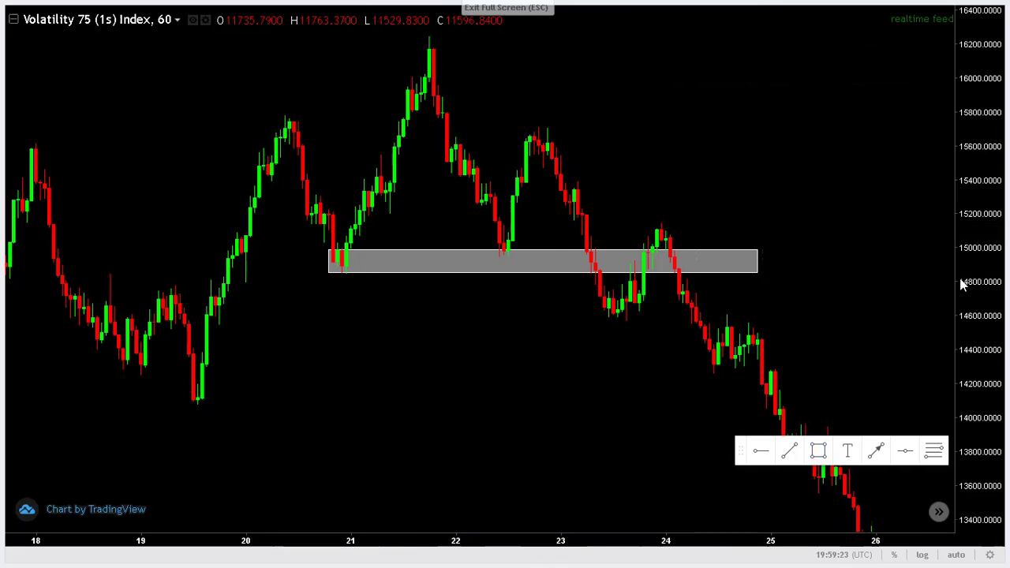
# Draw a Fibonacci retracement over the July 22–23 drop, from about 15,666 down to 14,587, extending to July 25
pyautogui.moveTo(962, 284); pyautogui.dragTo(715, 203)
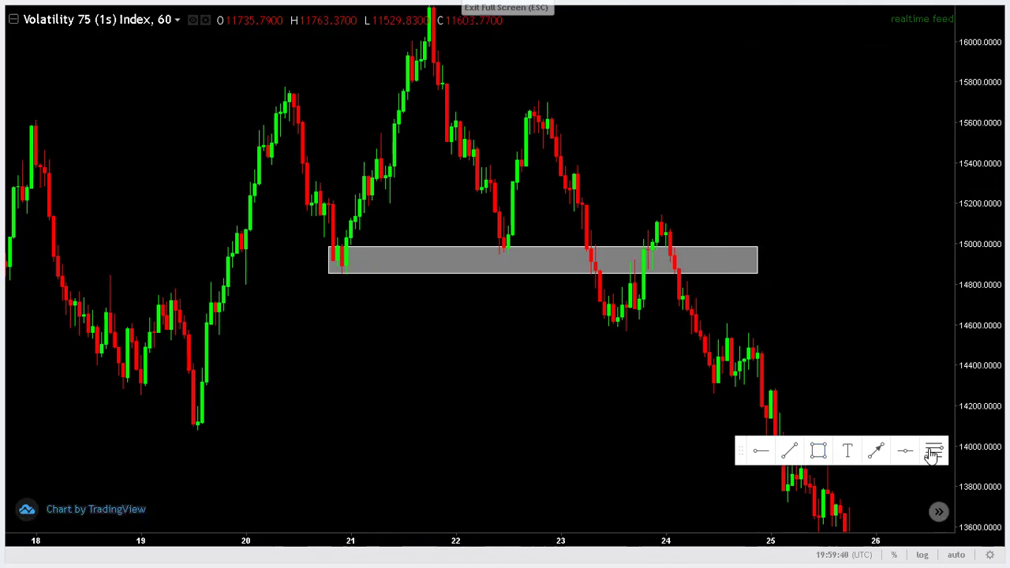
pyautogui.click(530, 108)
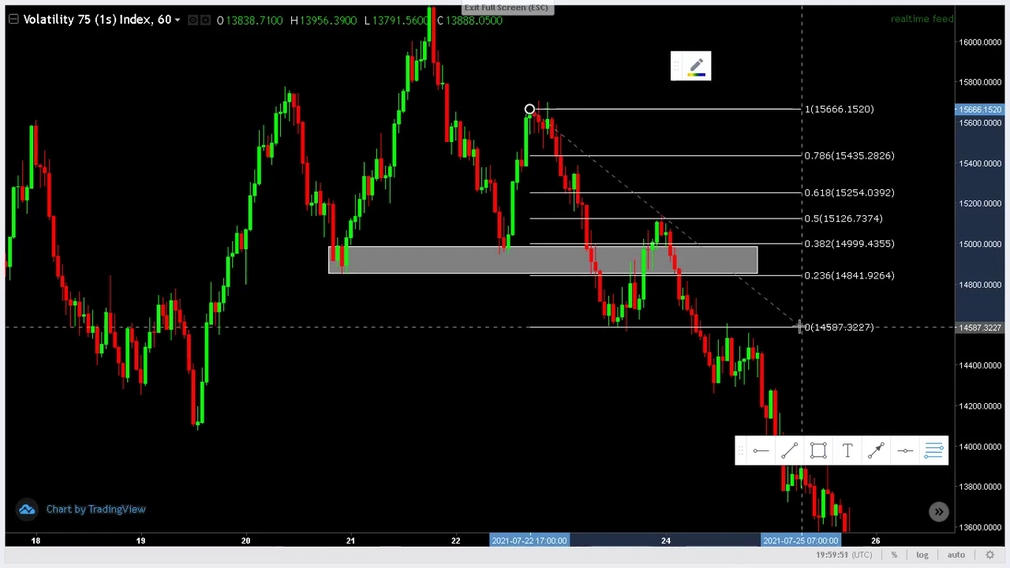
pyautogui.click(799, 326)
pyautogui.click(866, 365)
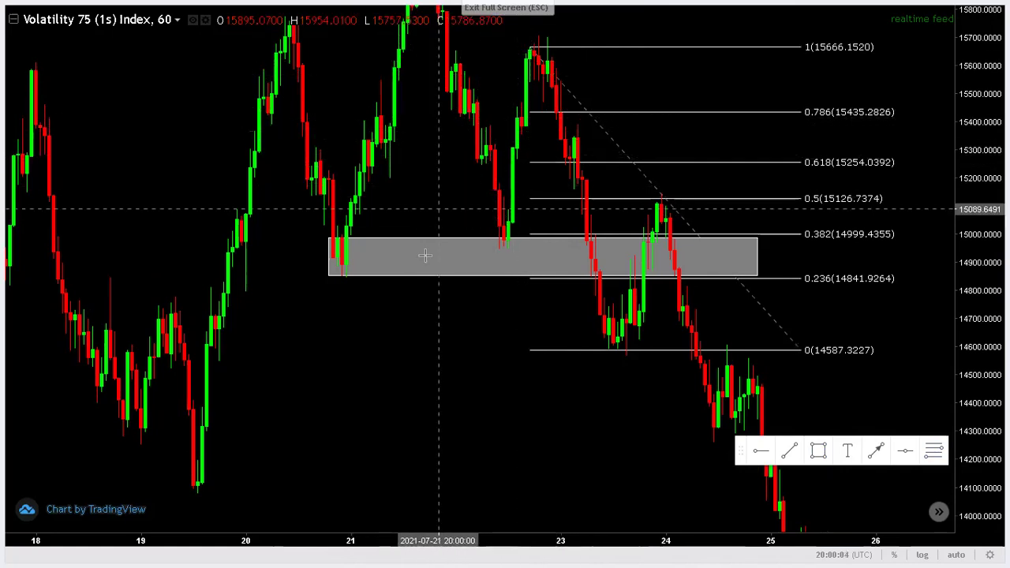
pyautogui.moveTo(392, 238); pyautogui.dragTo(392, 233)
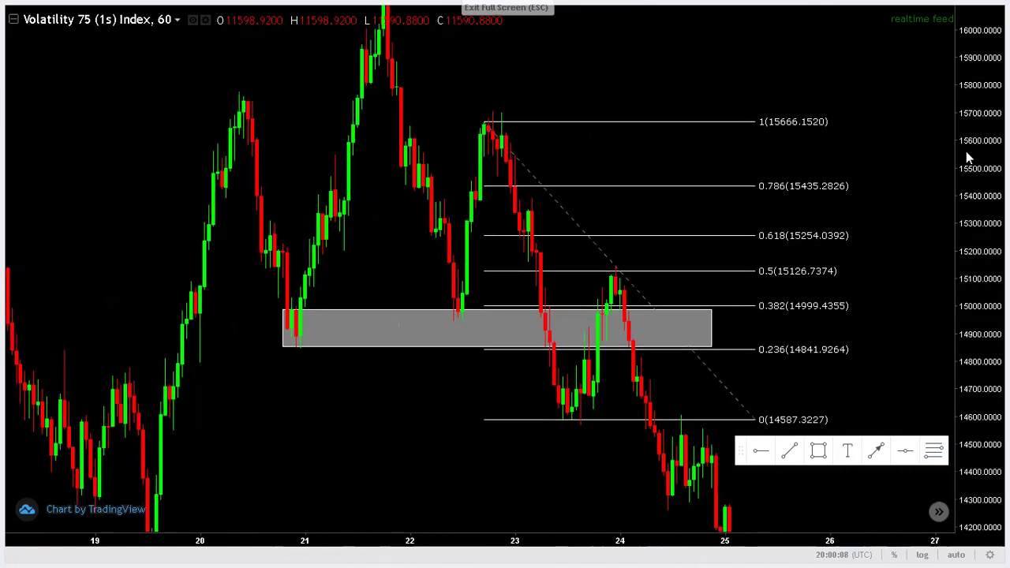
pyautogui.click(510, 138)
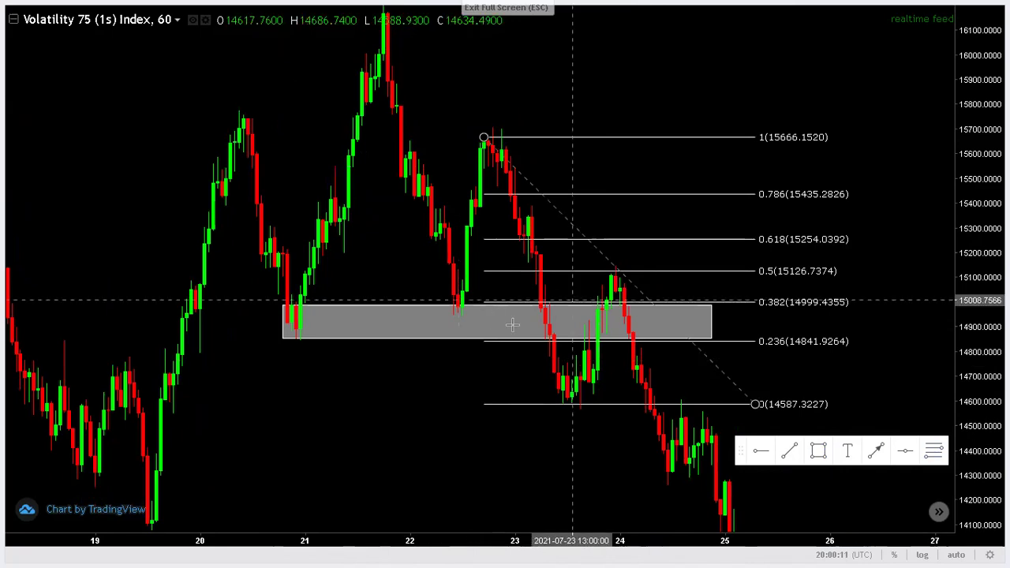
pyautogui.click(541, 328)
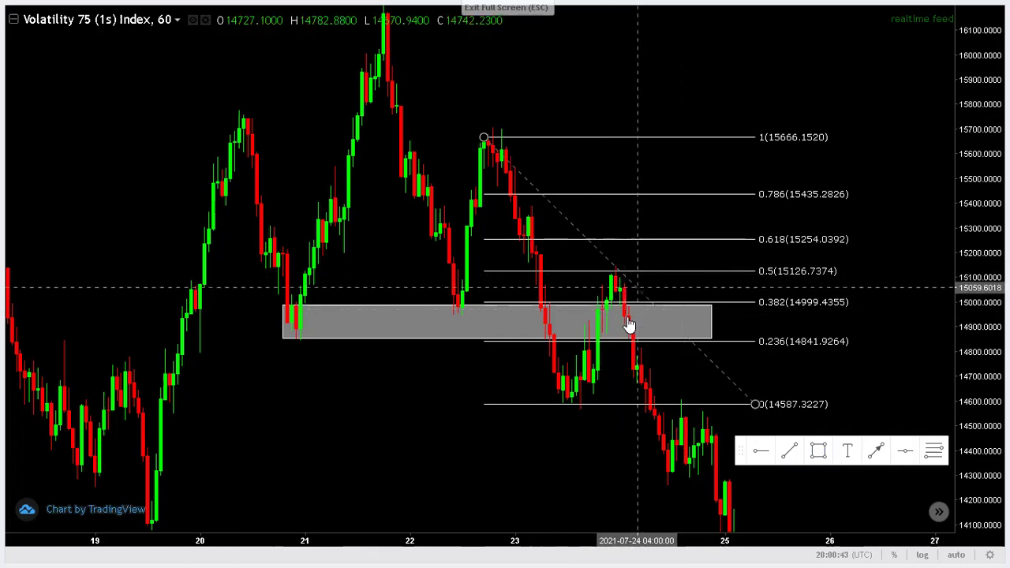
# Draw an arrow up the July 23 pullback from about 14,826 to 15,119 and one down the July 24 decline from about 15,107 to 14,602
pyautogui.click(875, 455)
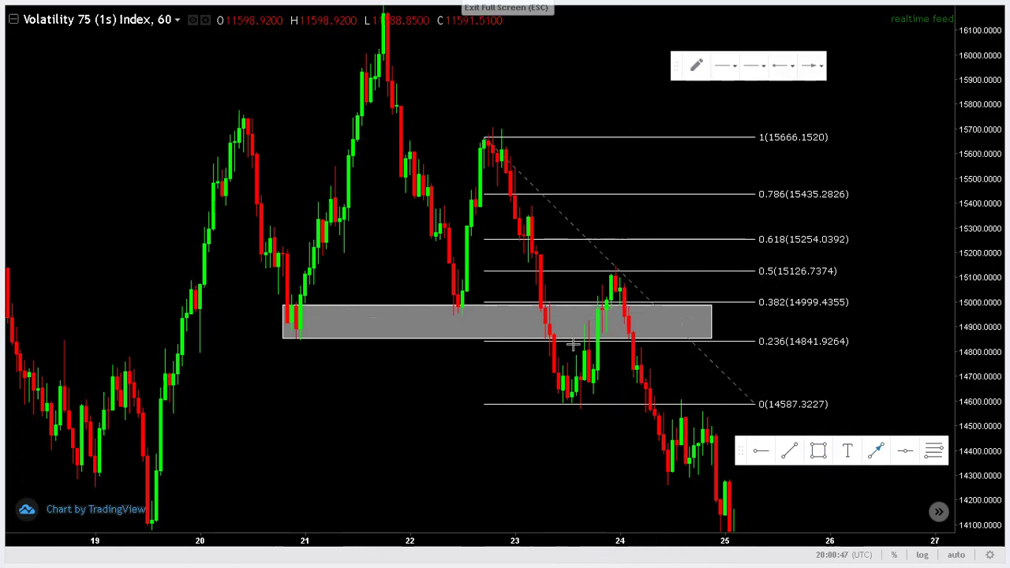
pyautogui.moveTo(573, 345); pyautogui.dragTo(593, 272)
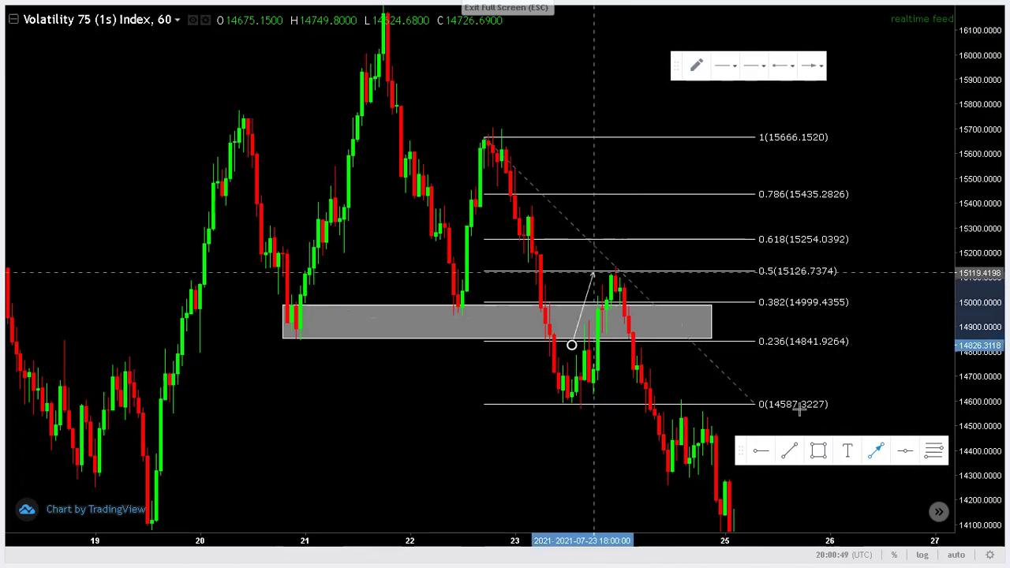
pyautogui.click(875, 451)
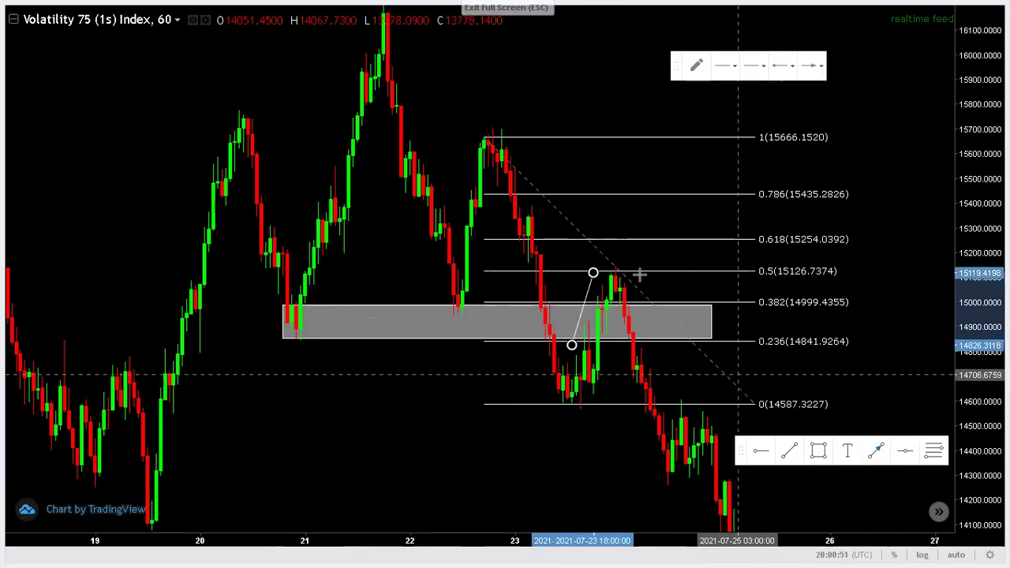
pyautogui.moveTo(641, 275); pyautogui.dragTo(686, 402)
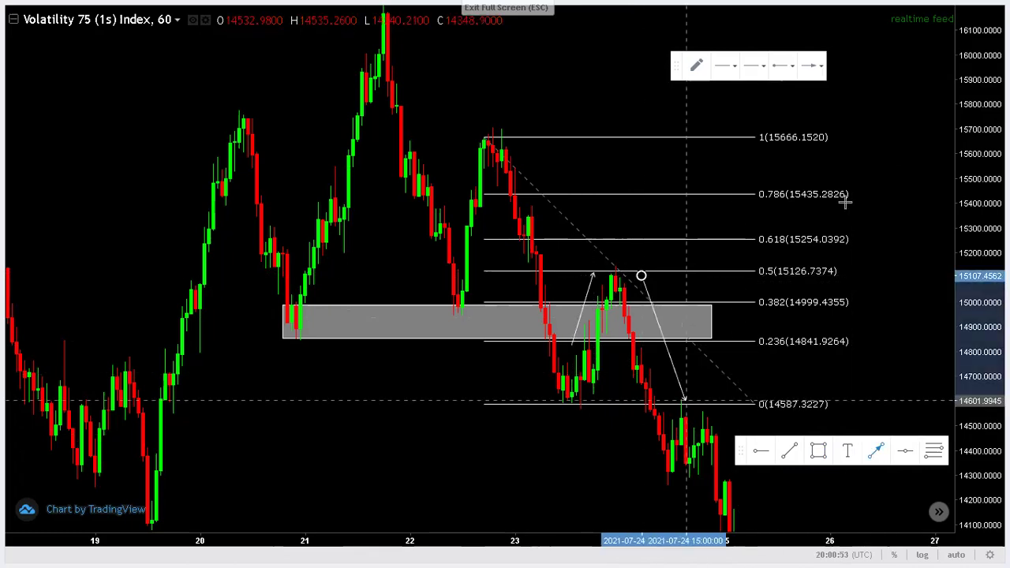